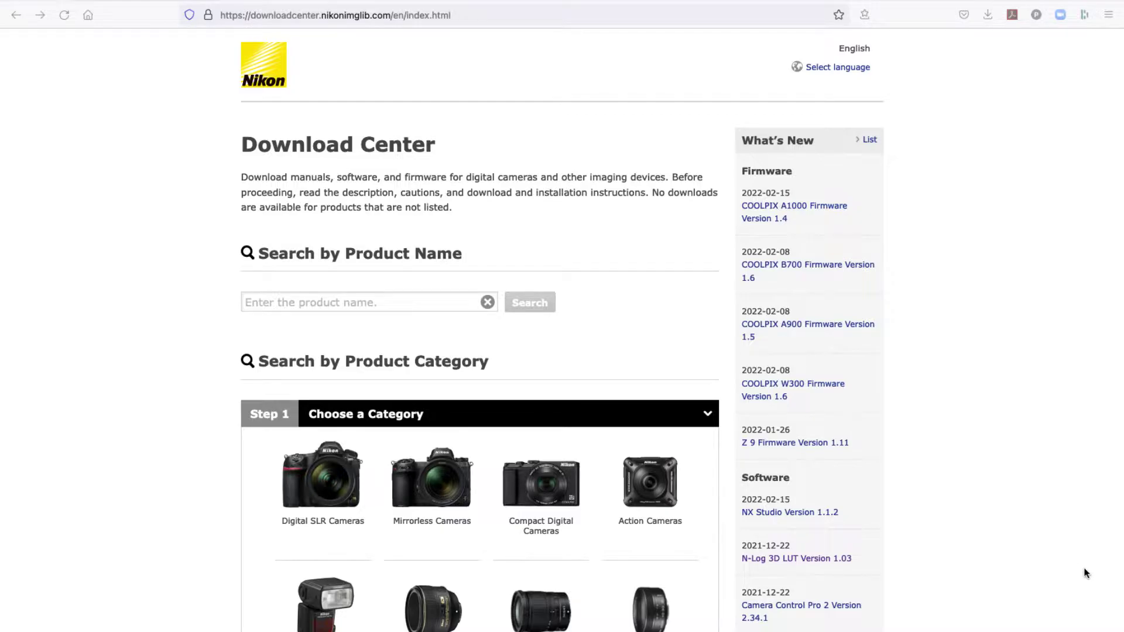
Step: Scroll down to the Speedlights, lenses, accessories and Software category rows
scroll(819, 399, "down", 3)
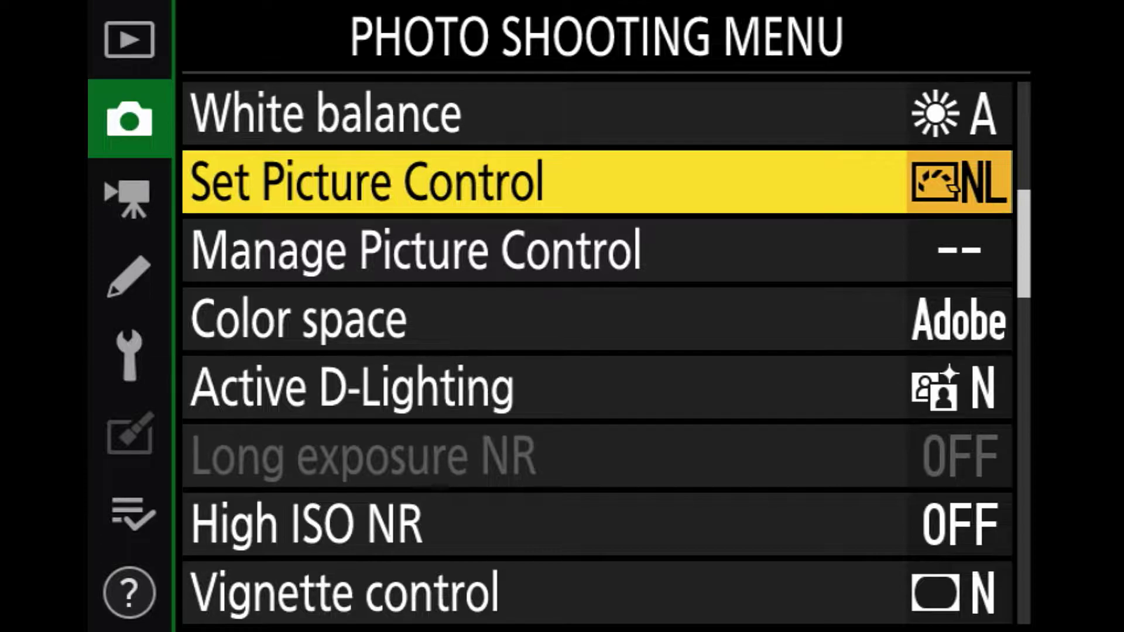
key("Right")
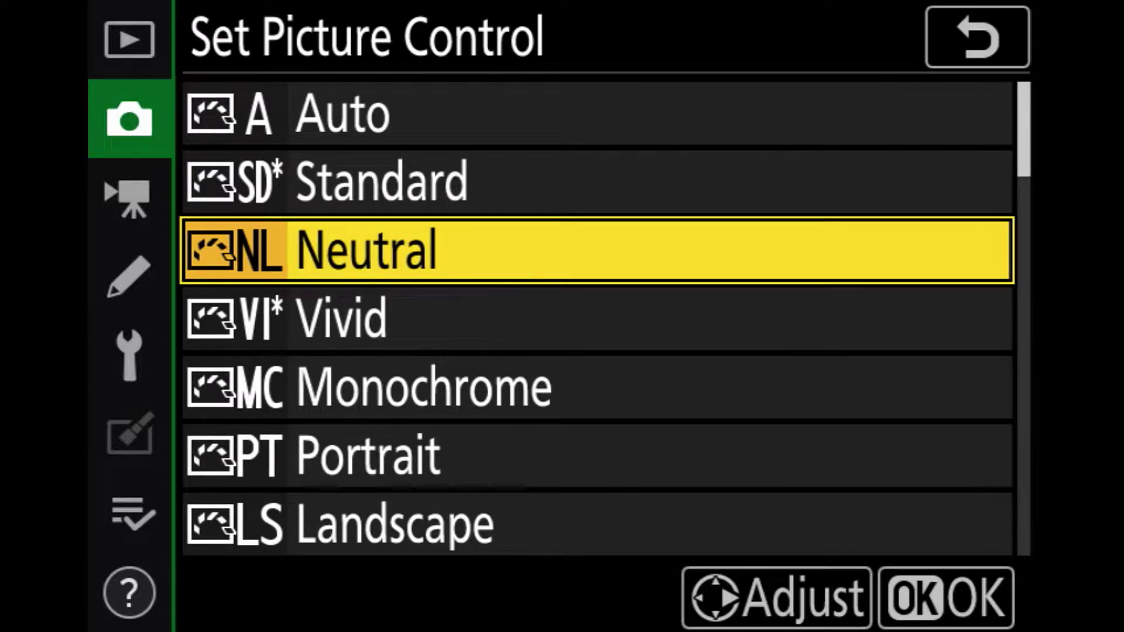
key("Down")
key("Down")
key("Down")
key("Down")
key("Down")
key("Down")
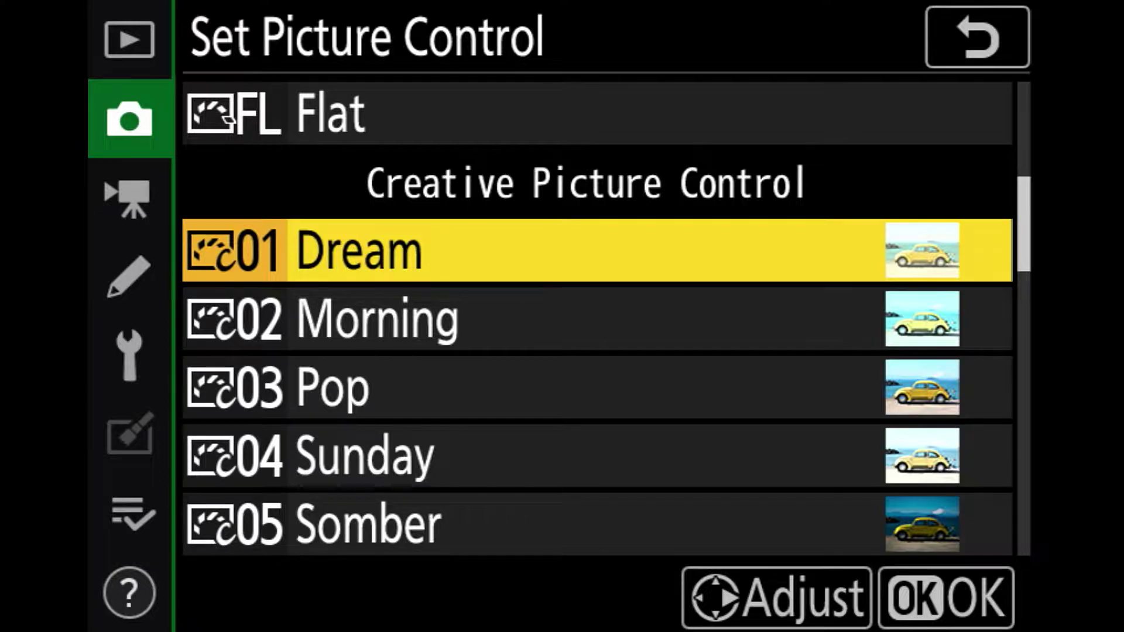
key("Up")
key("Up")
key("Up")
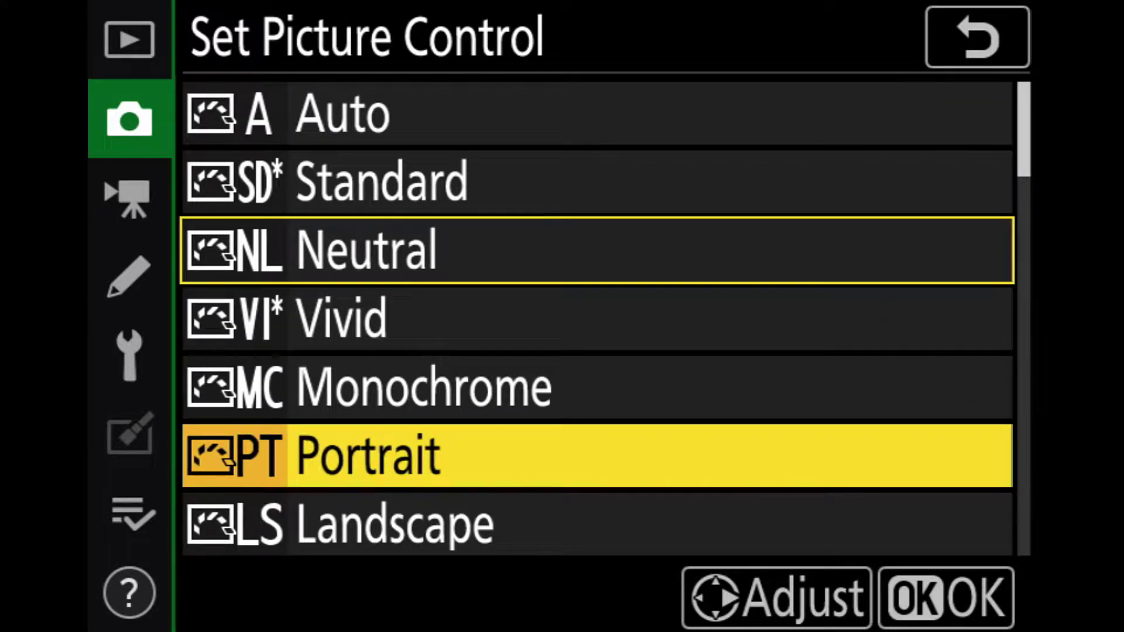
key("Up")
key("Up")
key("Up")
key("Up")
key("Down")
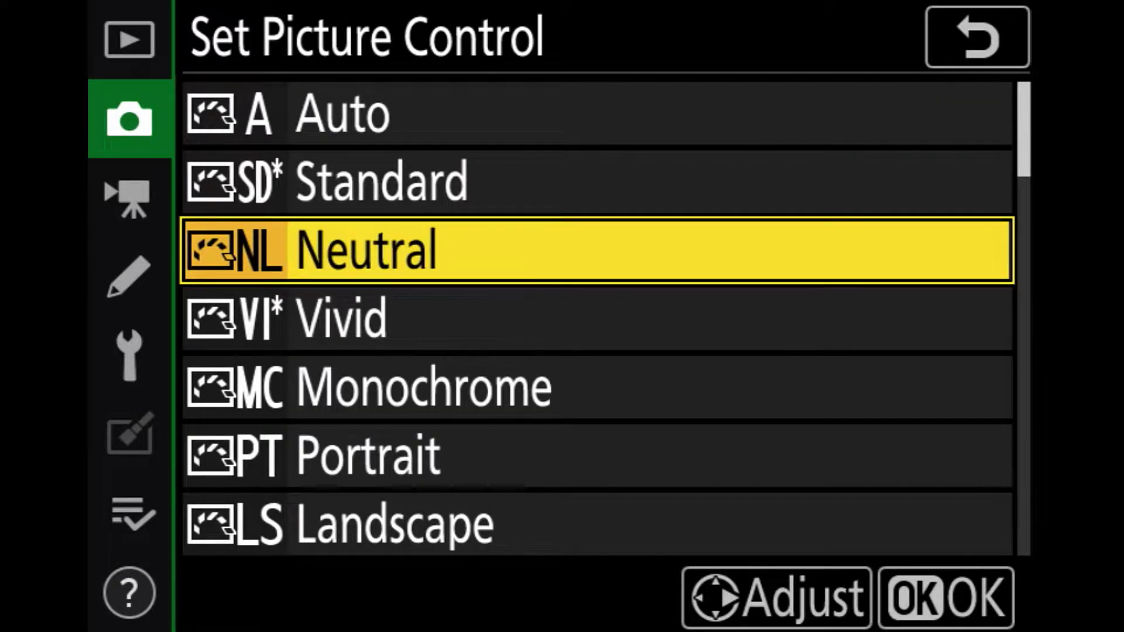
key("Return")
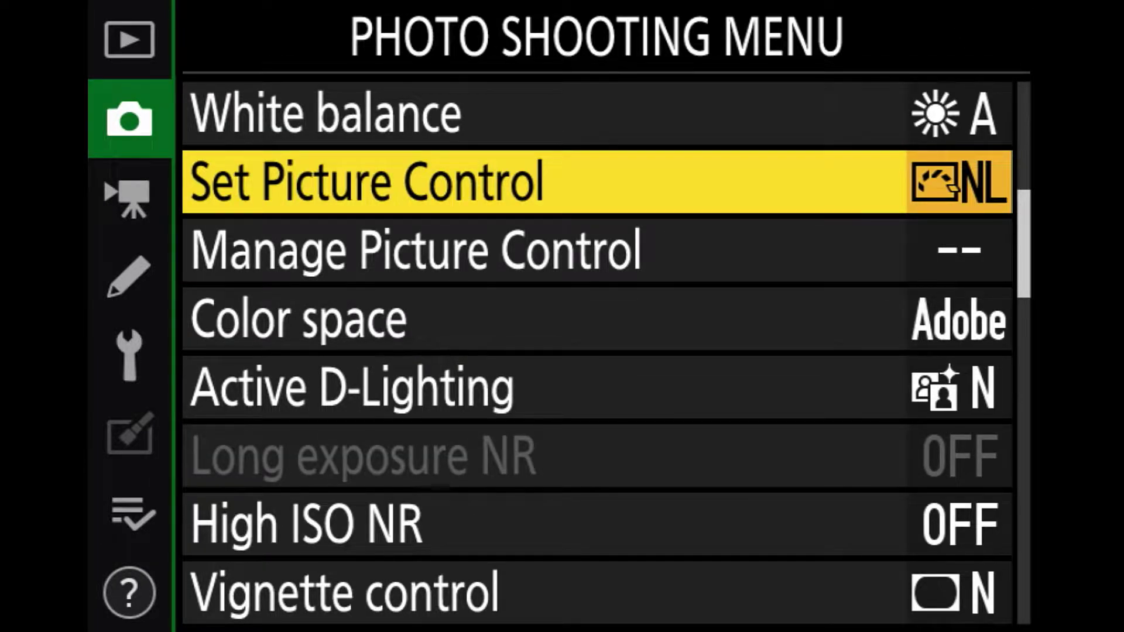
key("Down")
Step: Under Manage Picture Control > Save/edit, open Vivid's adjustments (Sharpening +4.00, Saturation +3.00)
key("Return")
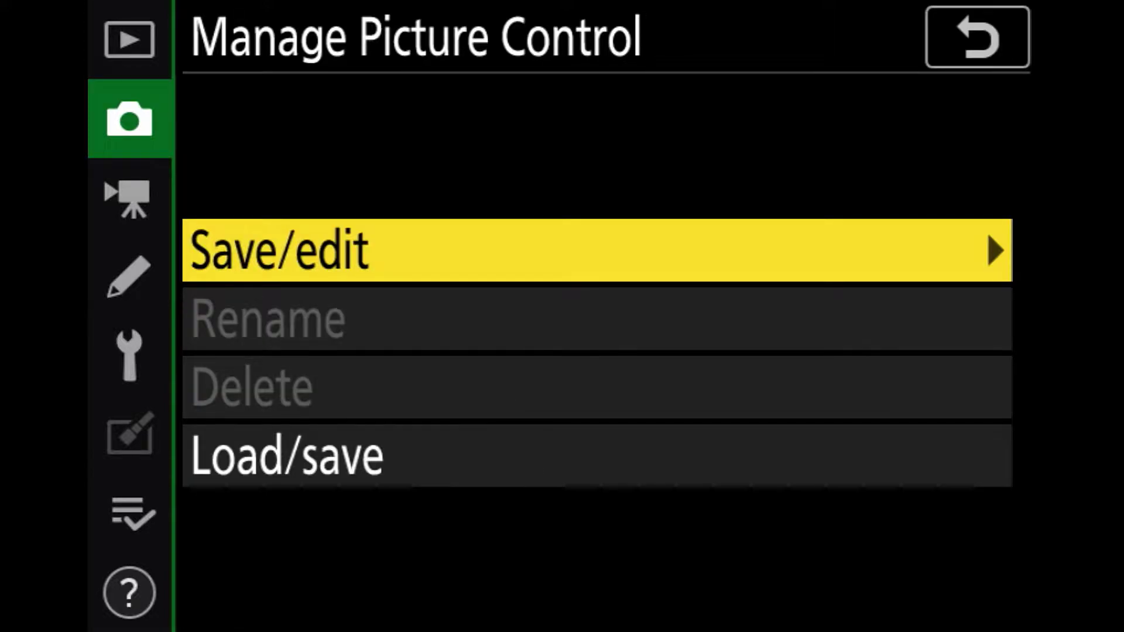
key("Return")
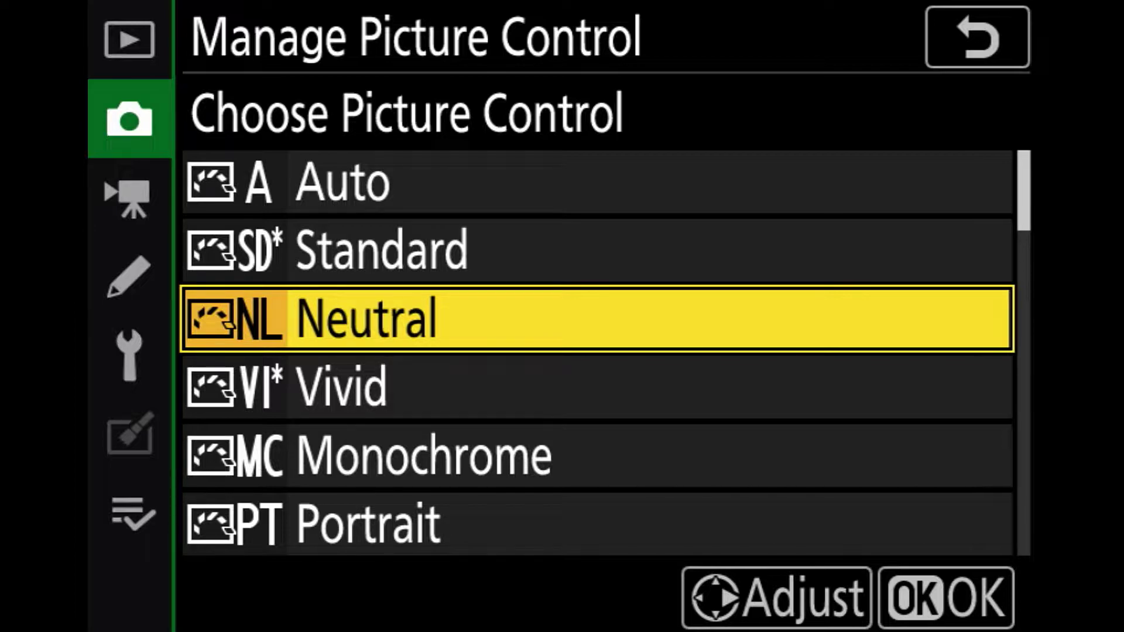
key("Down")
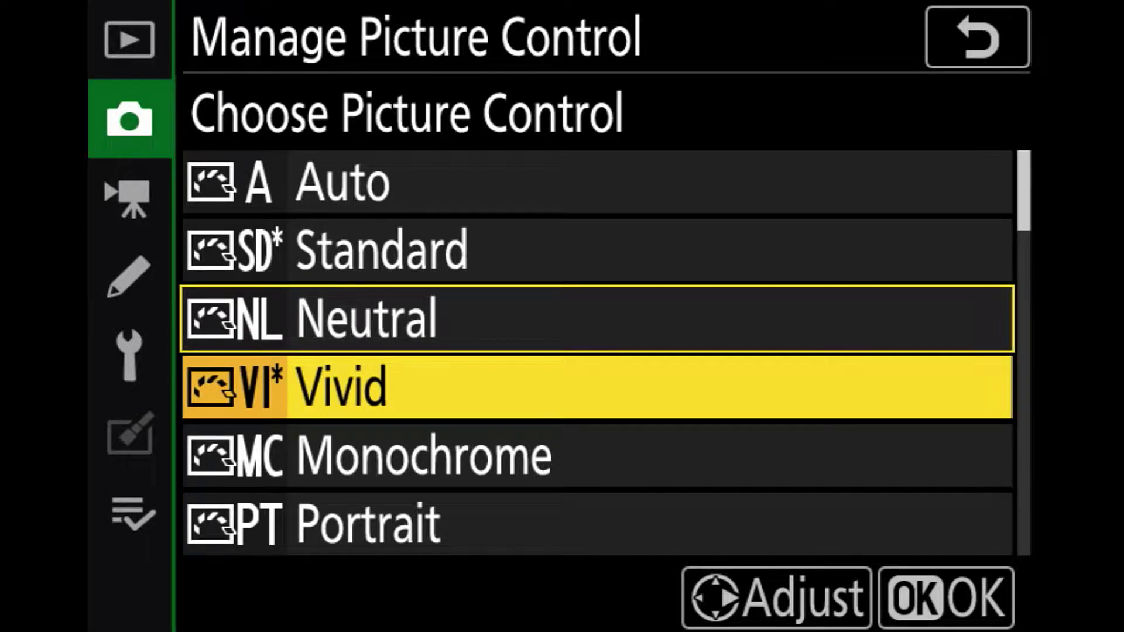
key("Return")
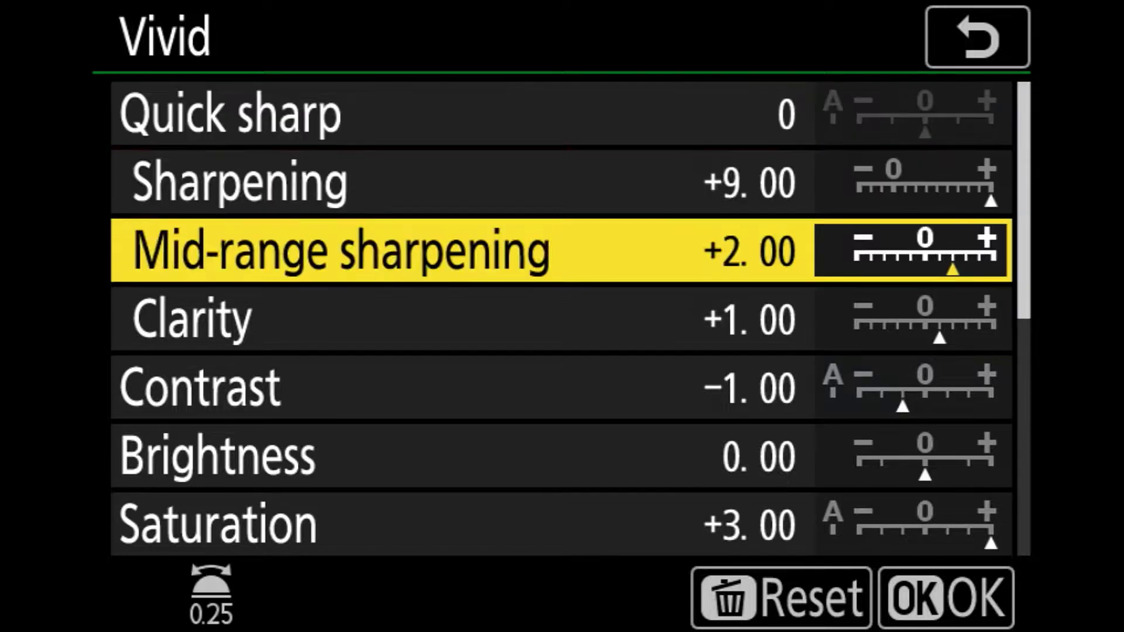
Step: Step through Vivid's settings, then back out to the Choose Picture Control list
key("Down")
key("Down")
key("Down")
key("Down")
key("Down")
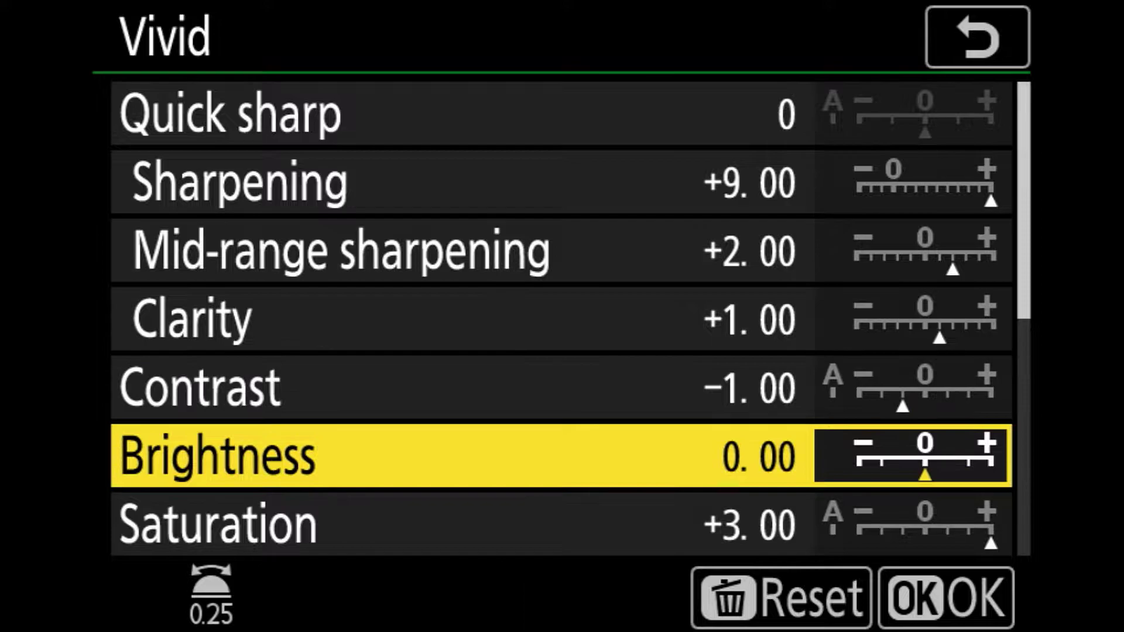
key("Up")
key("Up")
left_click(977, 37)
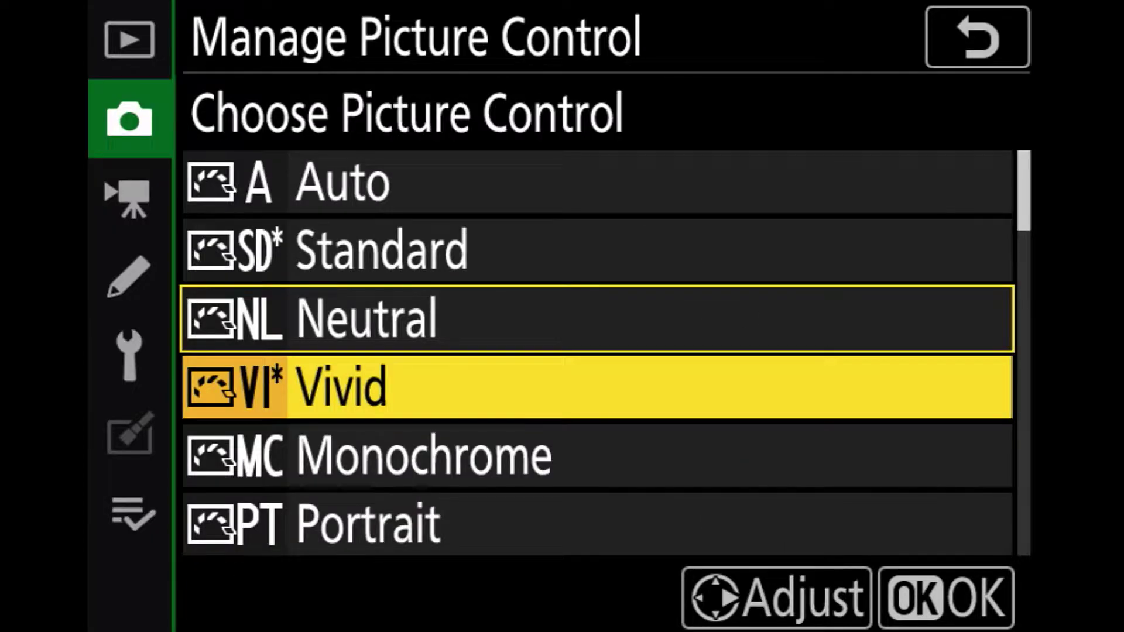
left_click(978, 37)
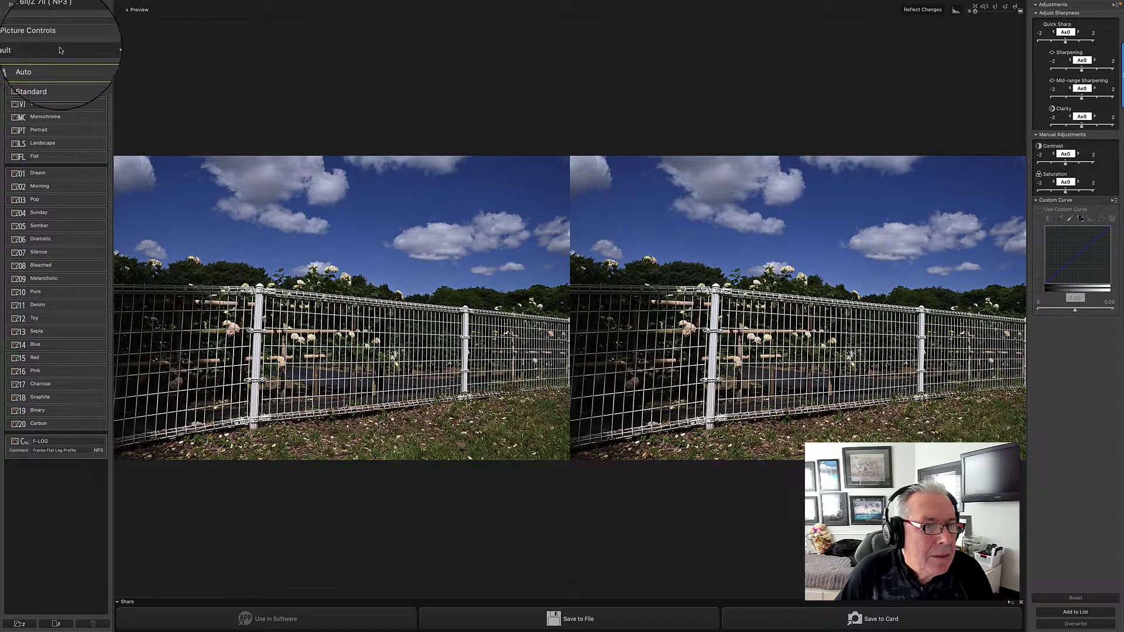
Step: Open the Product dropdown to show the camera list and the Add Product… entry
left_click(94, 19)
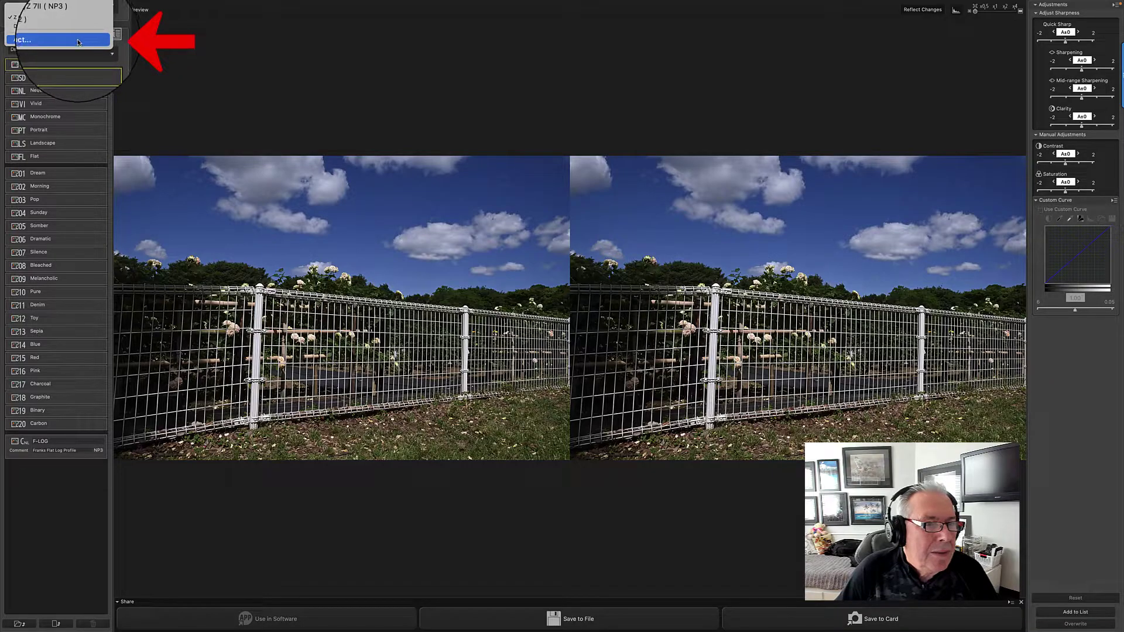
Step: Browse the Digital SLR Cameras models under Add Product…, then cancel without adding one
left_click(85, 39)
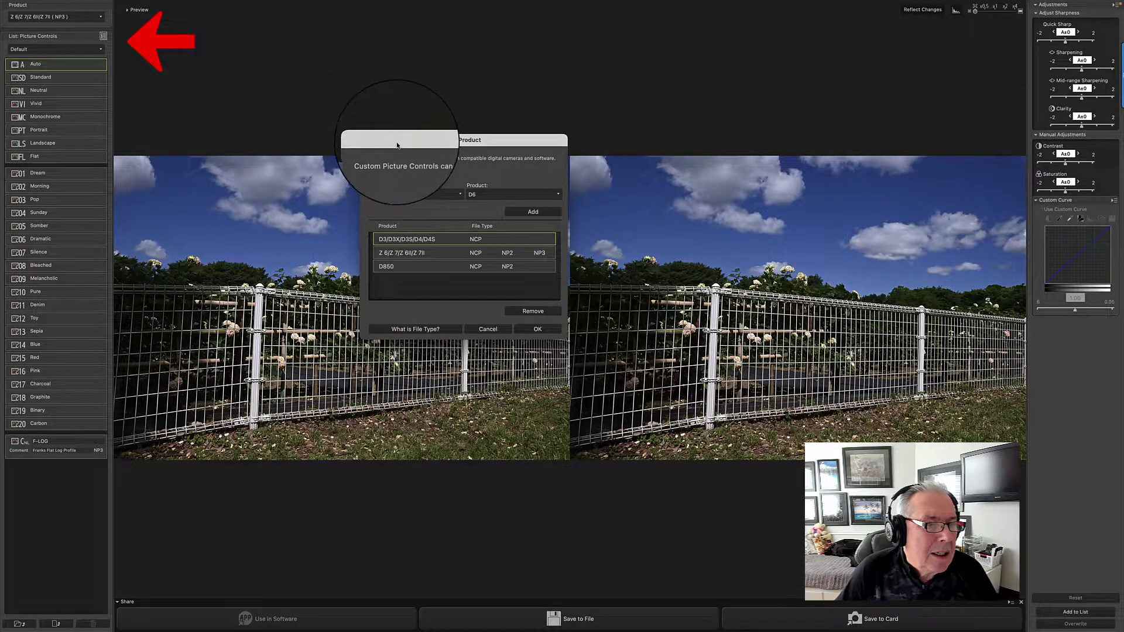
left_click_drag(397, 144, 398, 137)
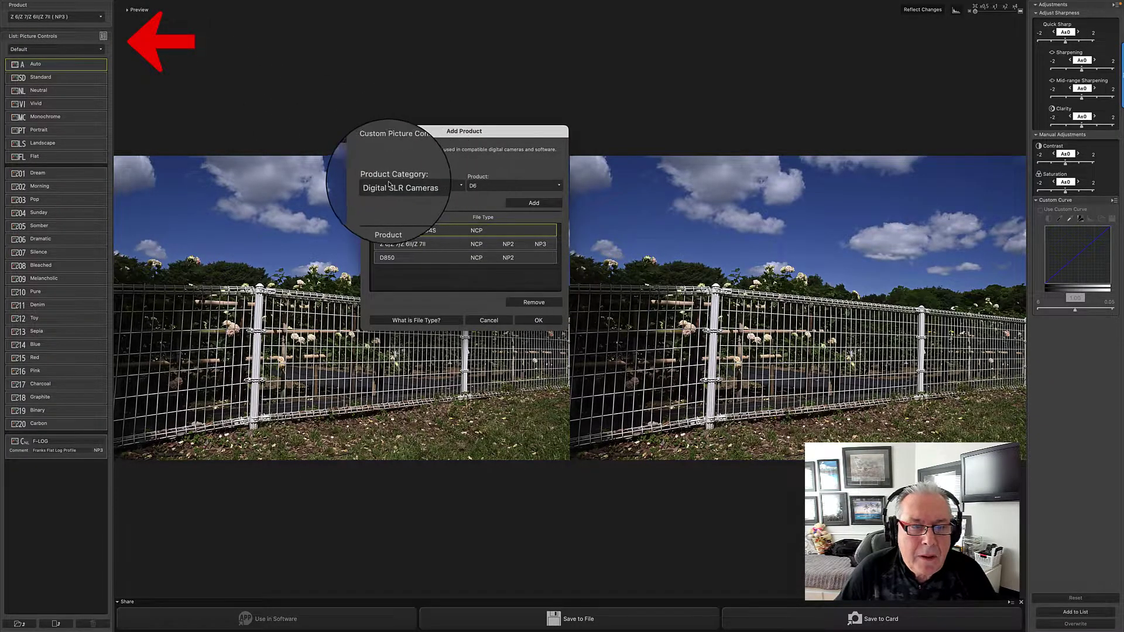
left_click(428, 186)
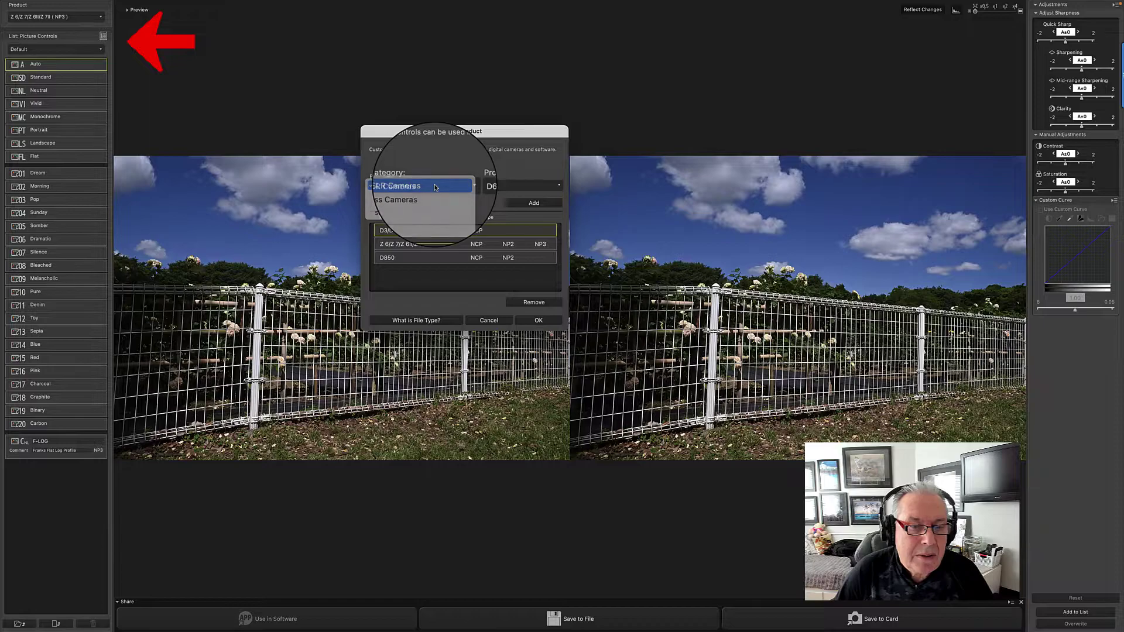
left_click(388, 188)
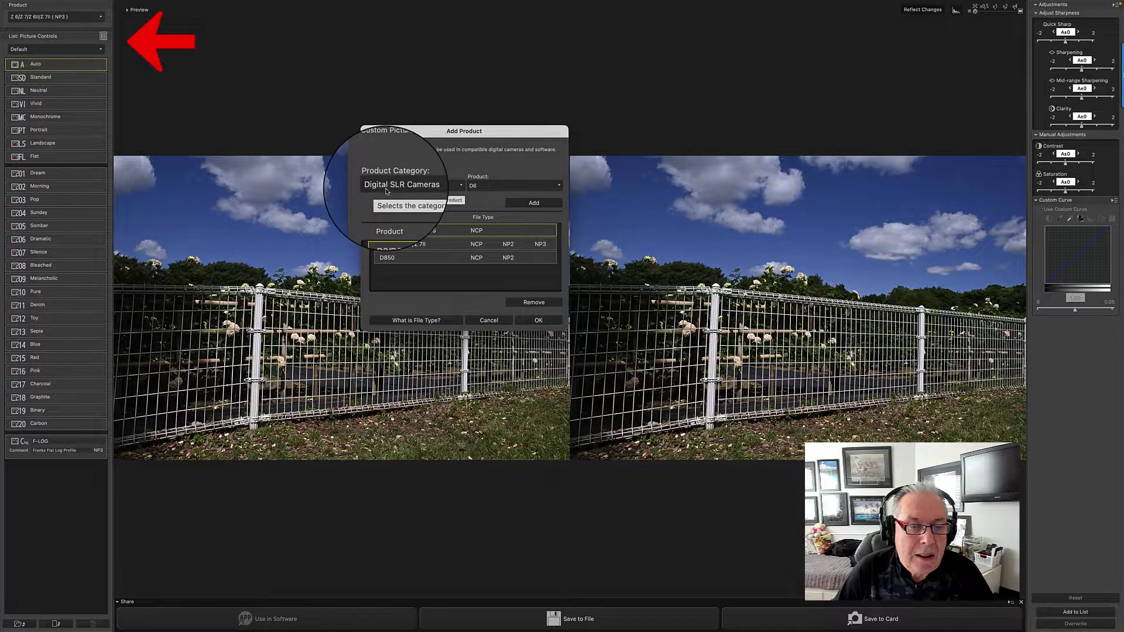
left_click(559, 186)
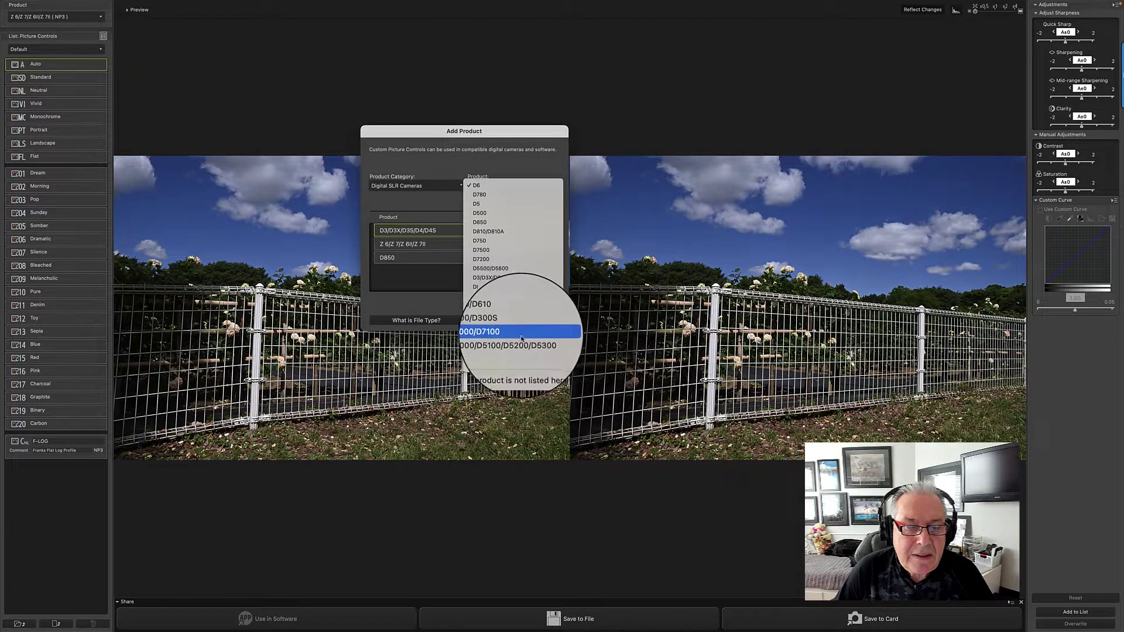
left_click(482, 222)
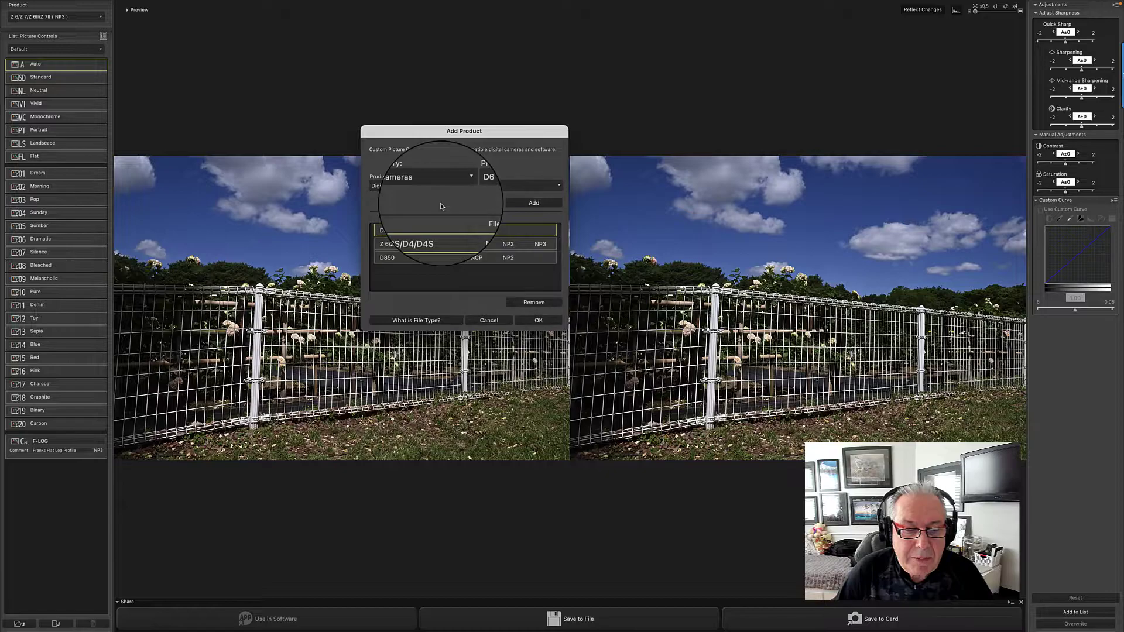
left_click(530, 203)
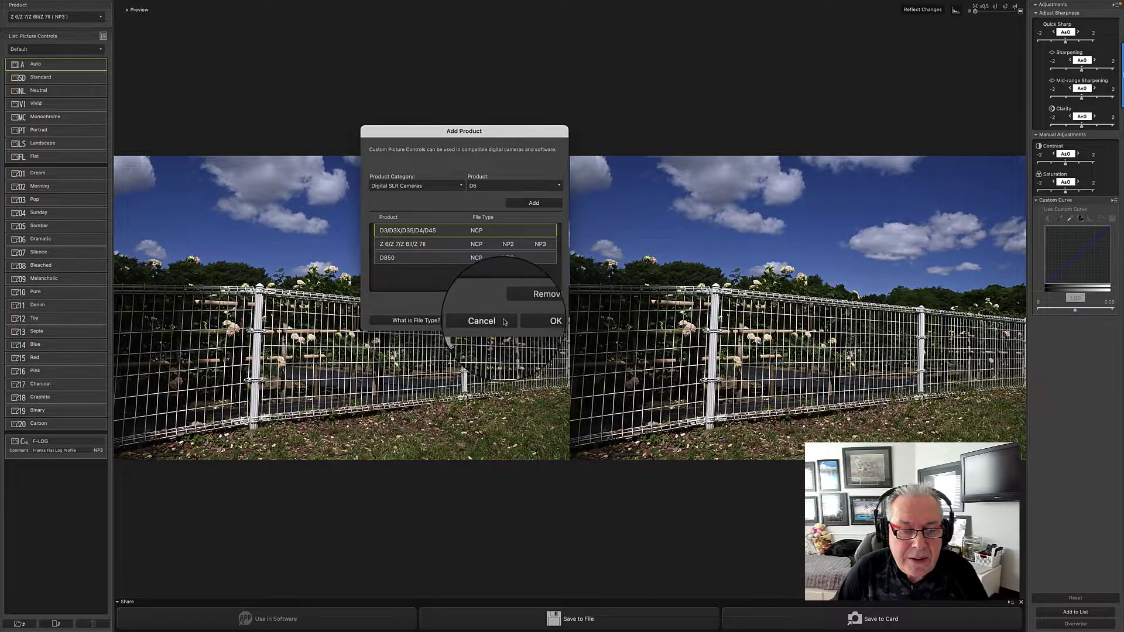
left_click(530, 322)
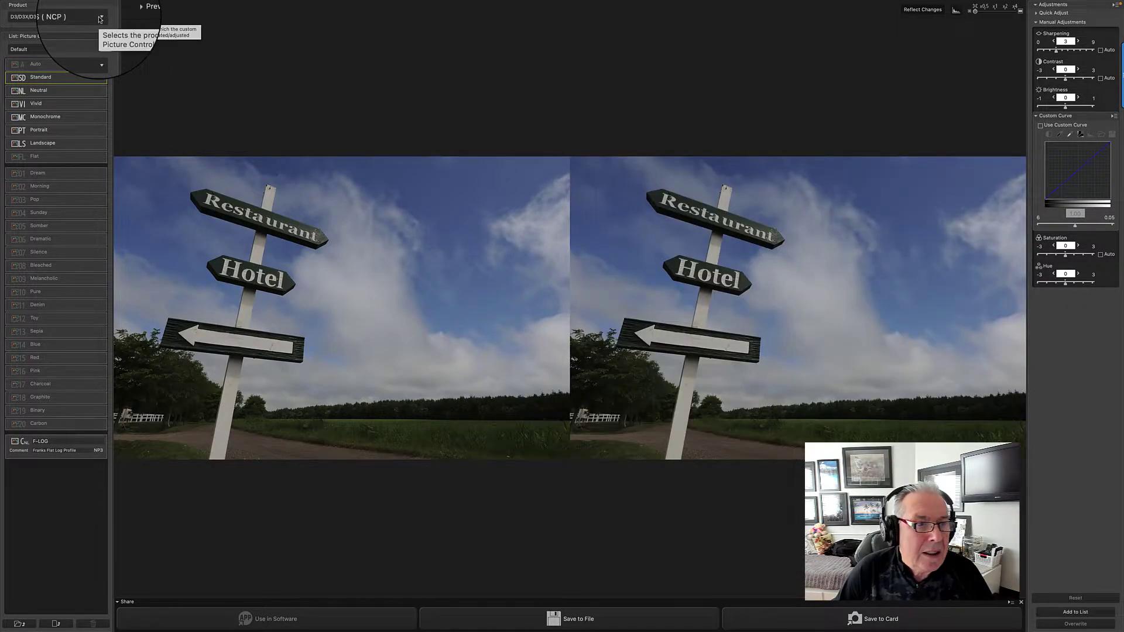
Step: Switch the target camera to Z 6/Z 7/Z 6II/Z 7II (NP3), then to D850 (NP2)
left_click(98, 18)
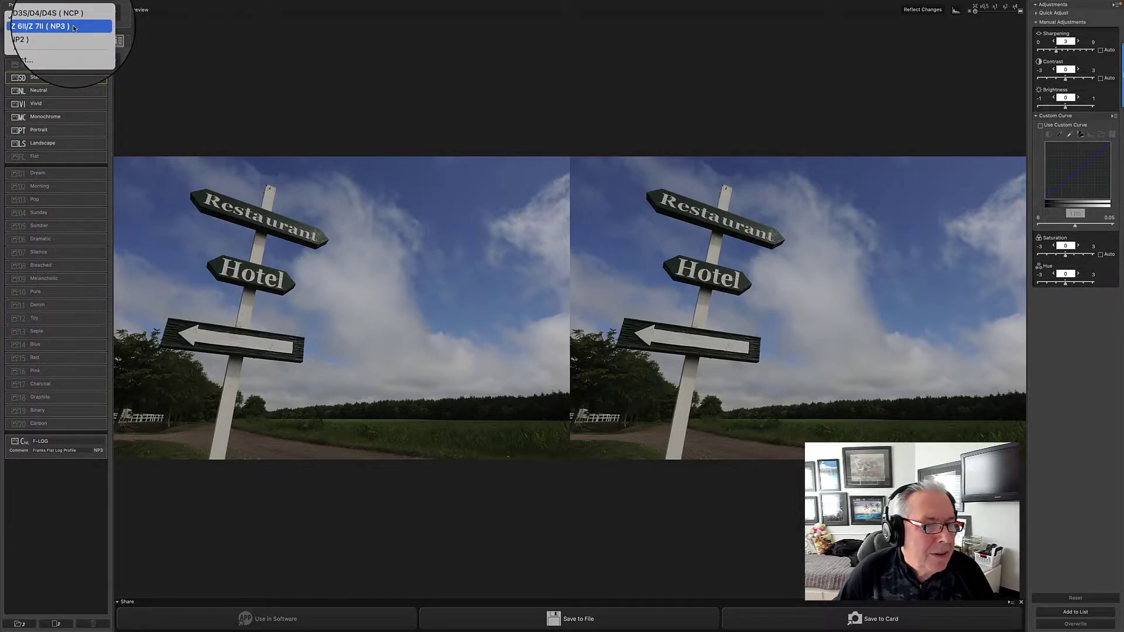
left_click(75, 27)
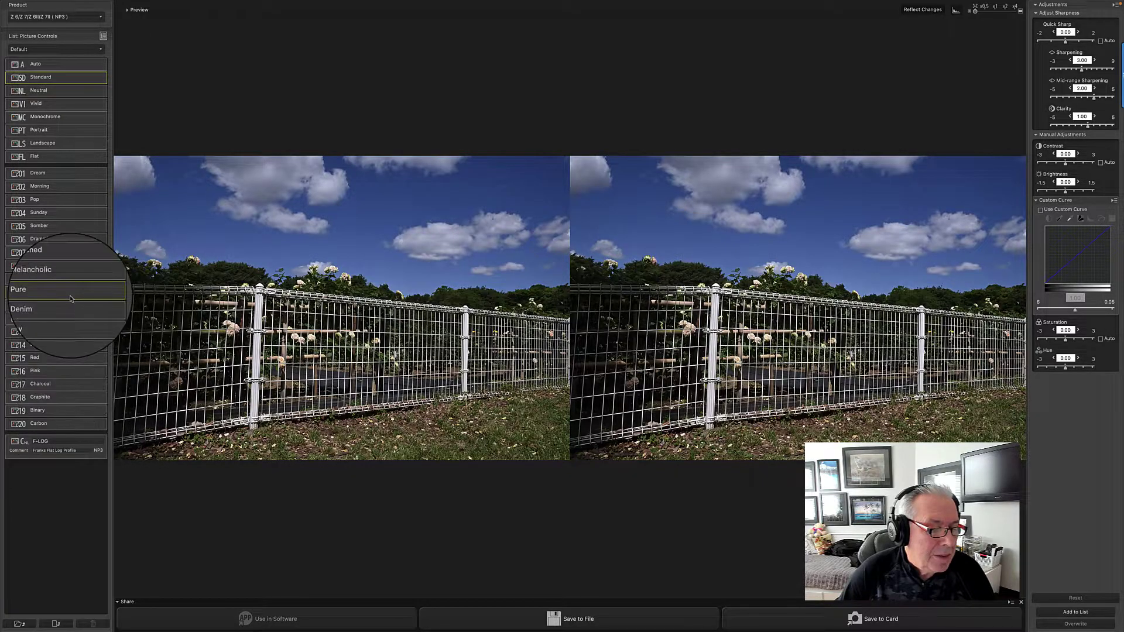
left_click(66, 18)
left_click(55, 26)
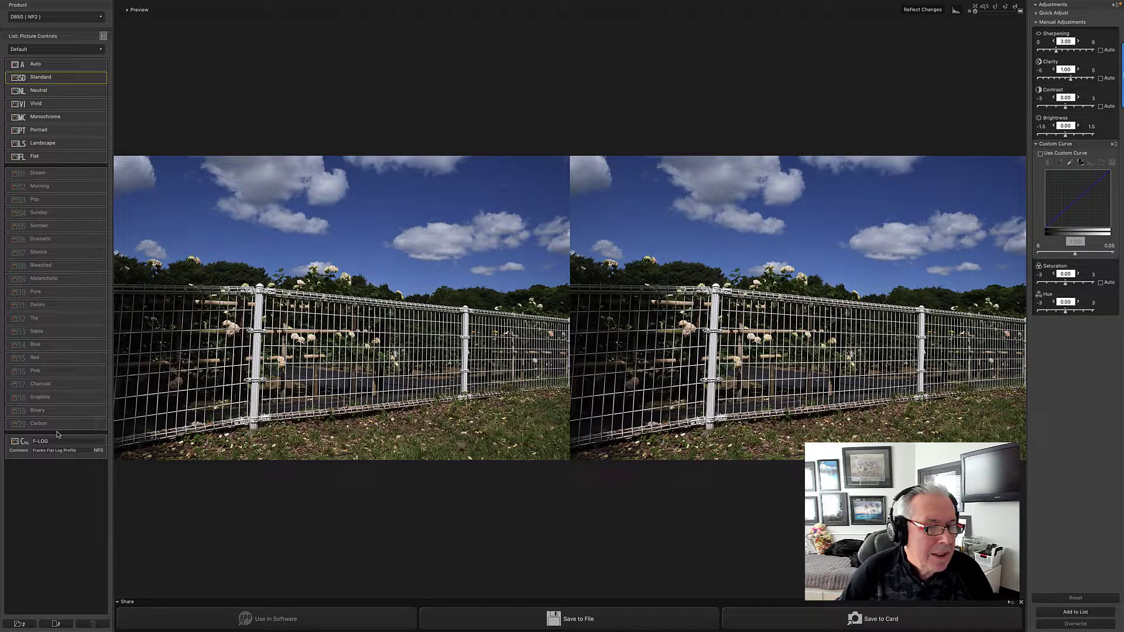
Step: Target Z 6/Z 7/Z 6II/Z 7II (NP3) again and collapse the Preview options
left_click(97, 20)
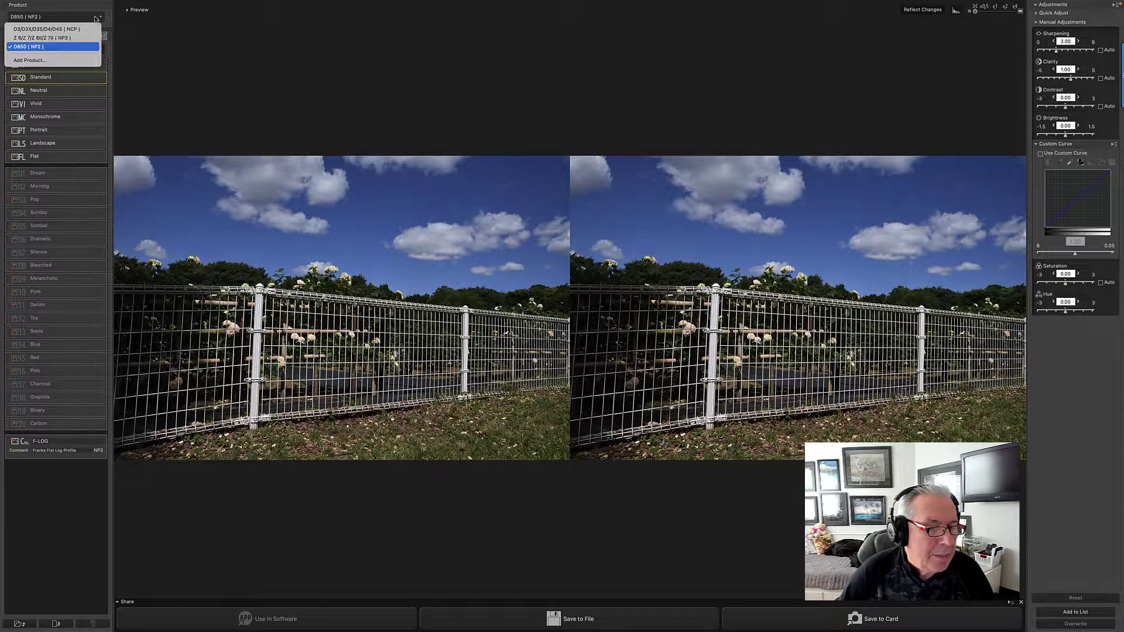
left_click(76, 38)
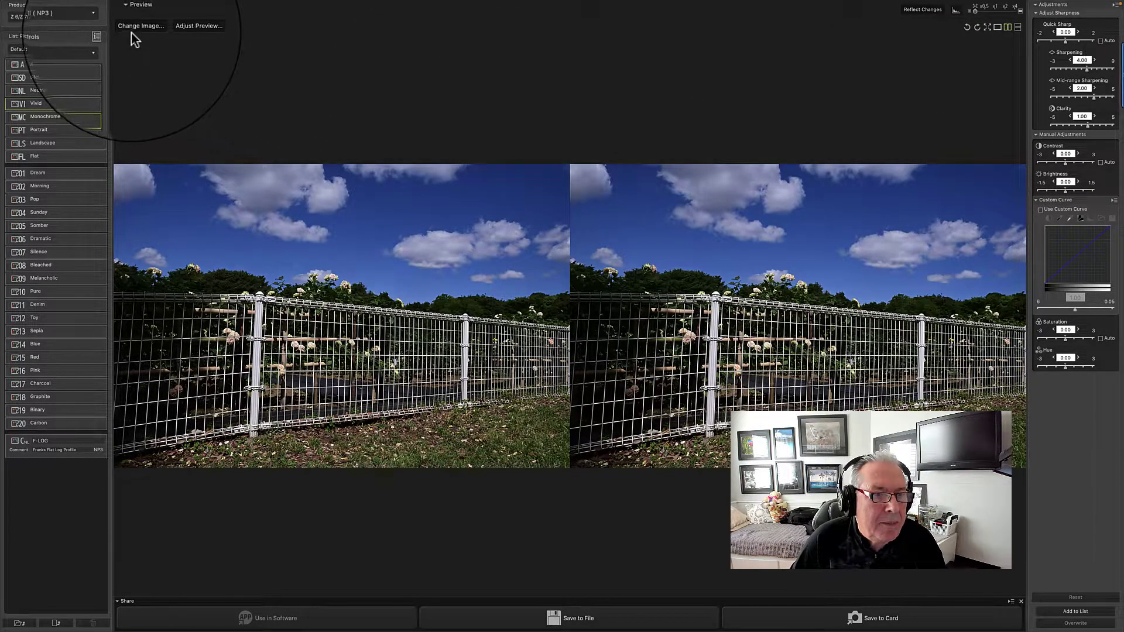
left_click(130, 10)
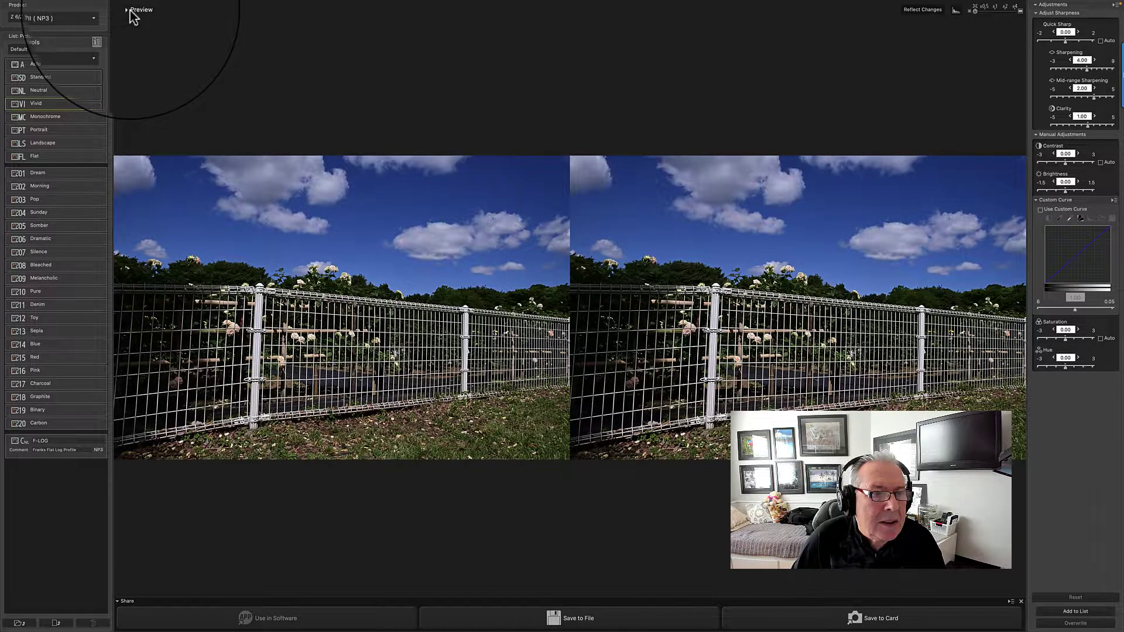
Step: Expand Preview and confirm Adjust Preview with White Balance Recorded Value, Active D-Lighting Unchanged
left_click(130, 10)
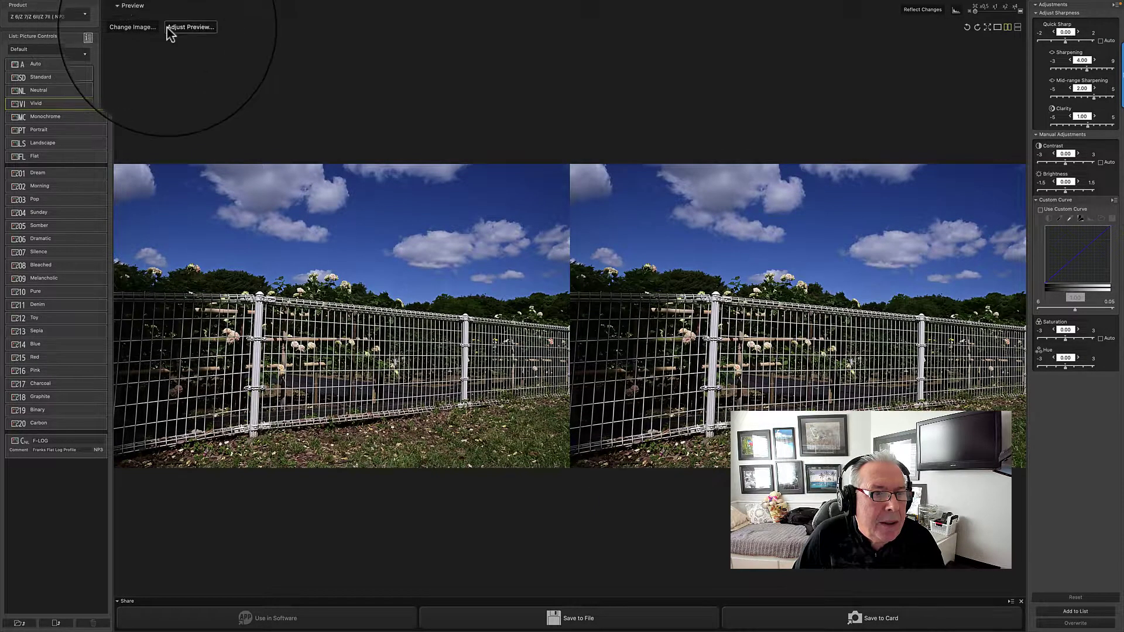
left_click(185, 29)
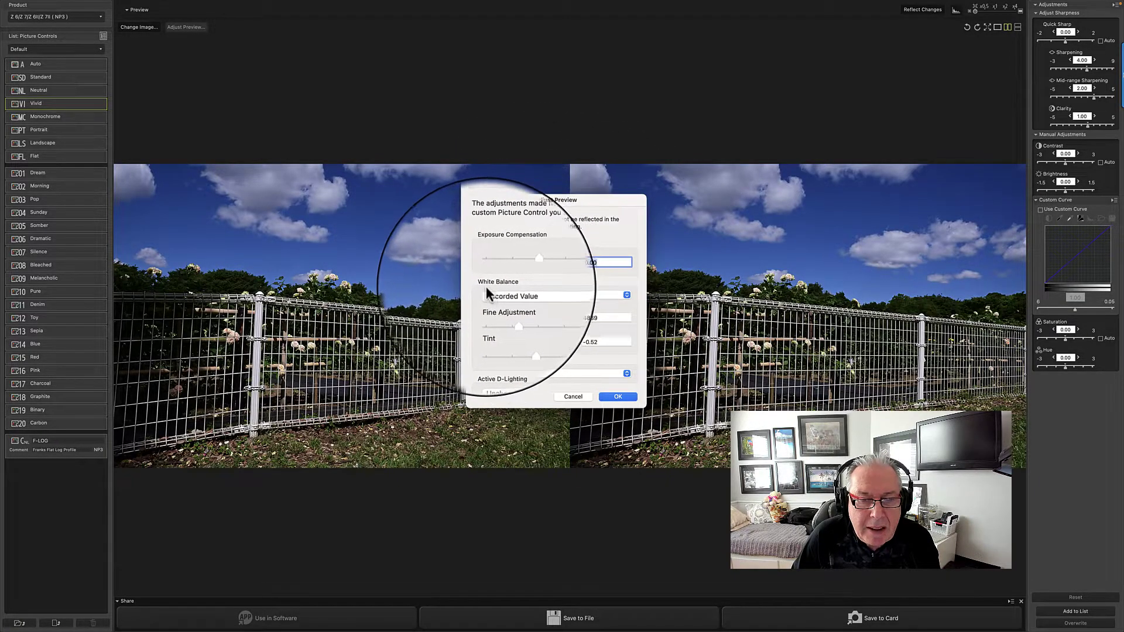
left_click(621, 294)
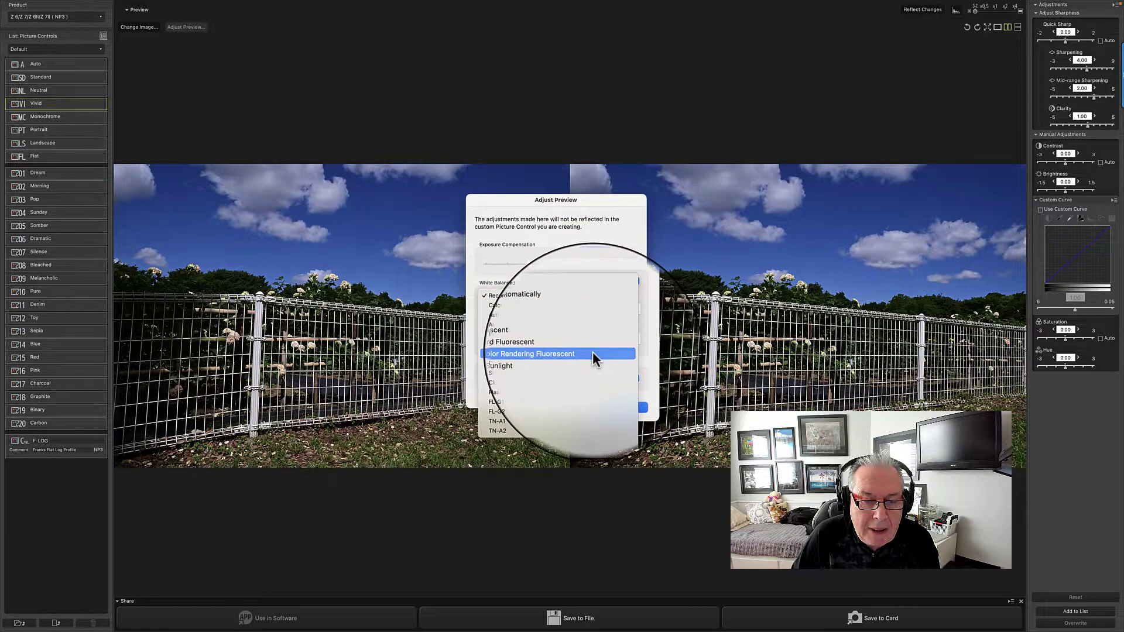
left_click(637, 362)
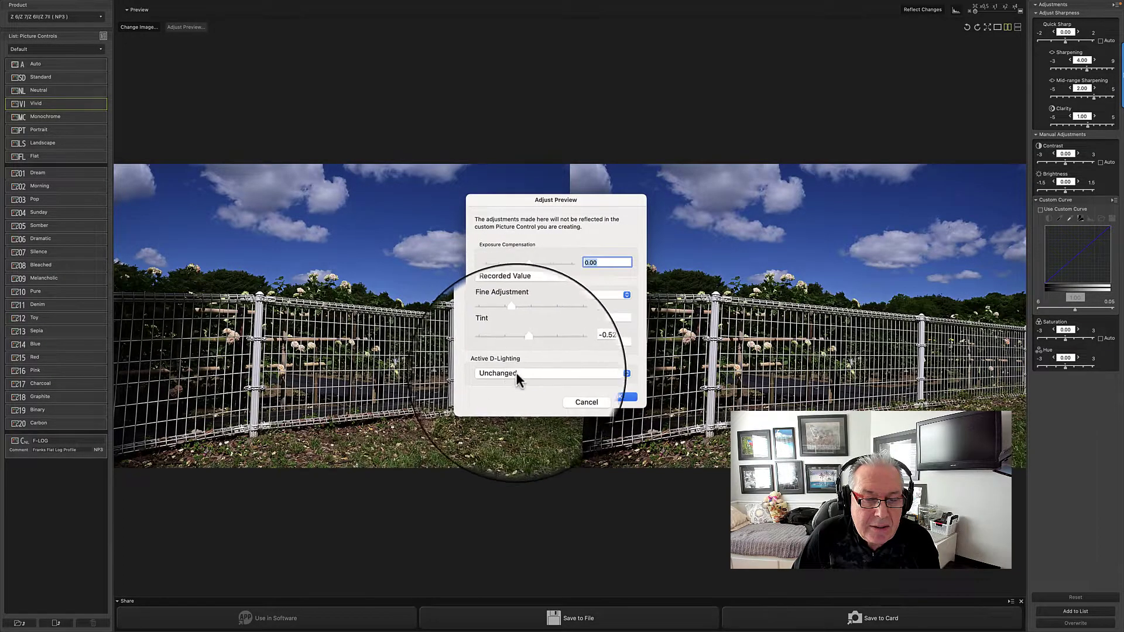
left_click(624, 375)
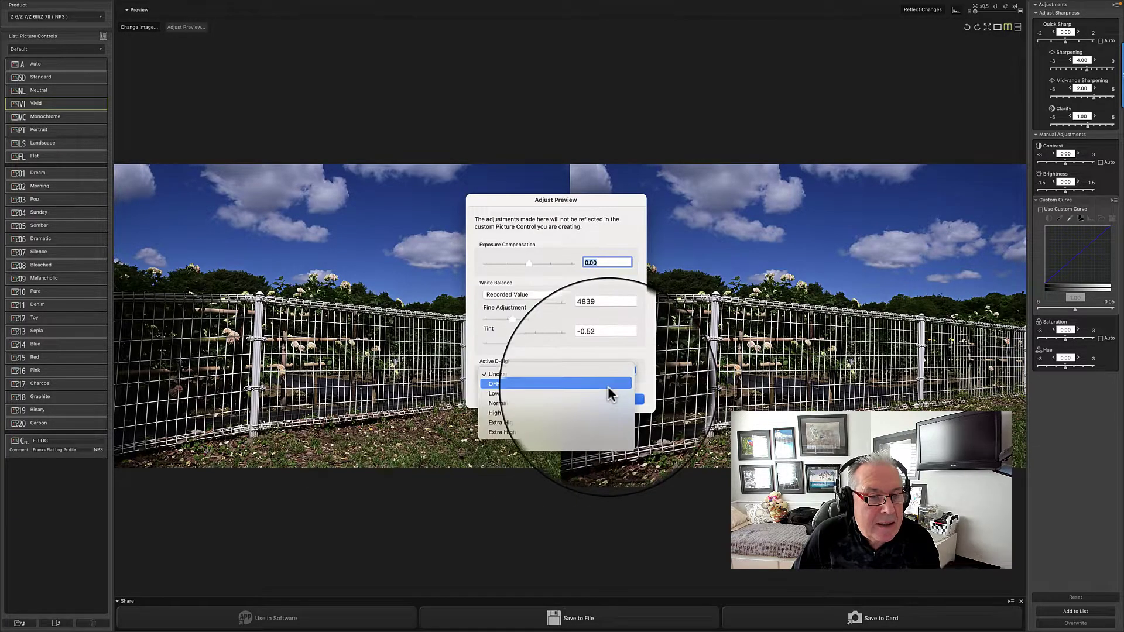
left_click(638, 384)
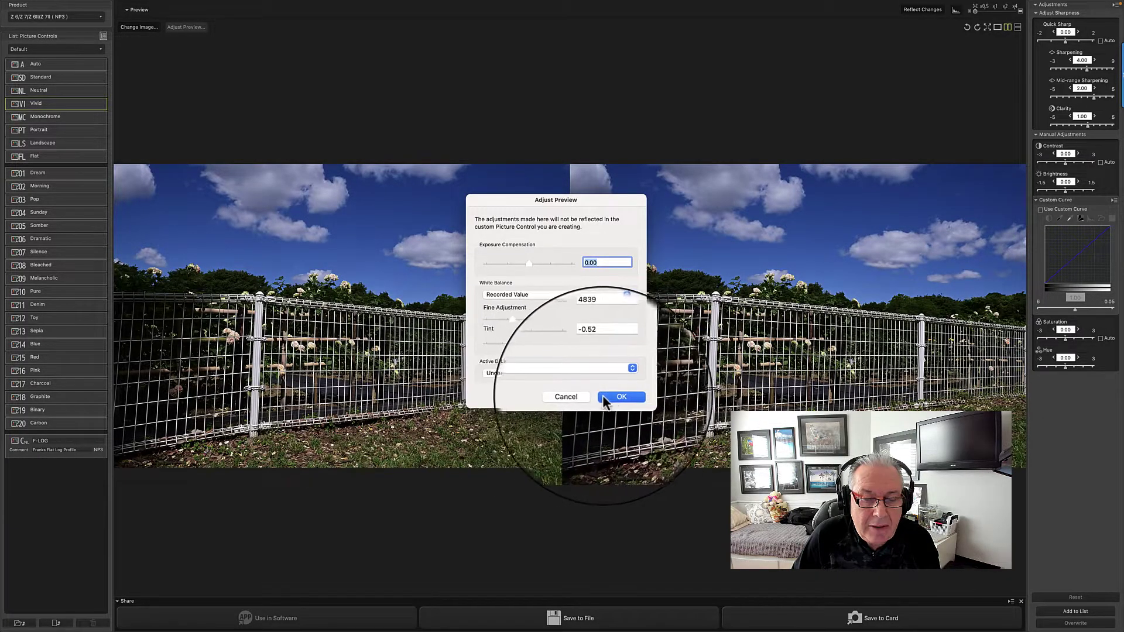
left_click(616, 397)
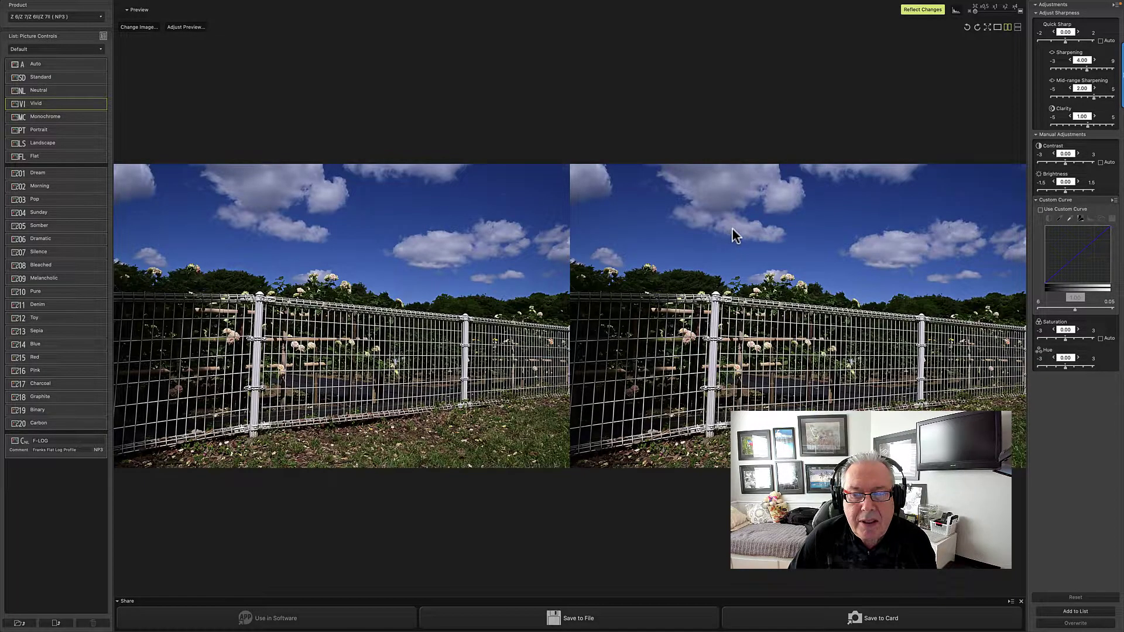
Step: Show the preview histogram and adjust the preview magnification with the zoom slider
left_click(956, 11)
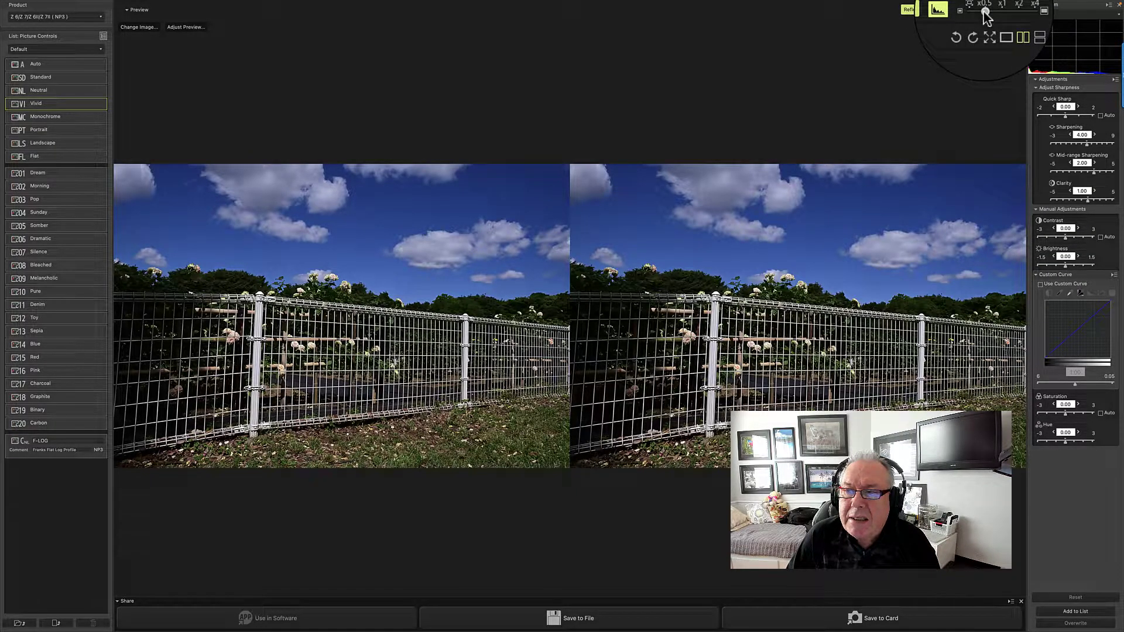
left_click_drag(985, 13, 1020, 13)
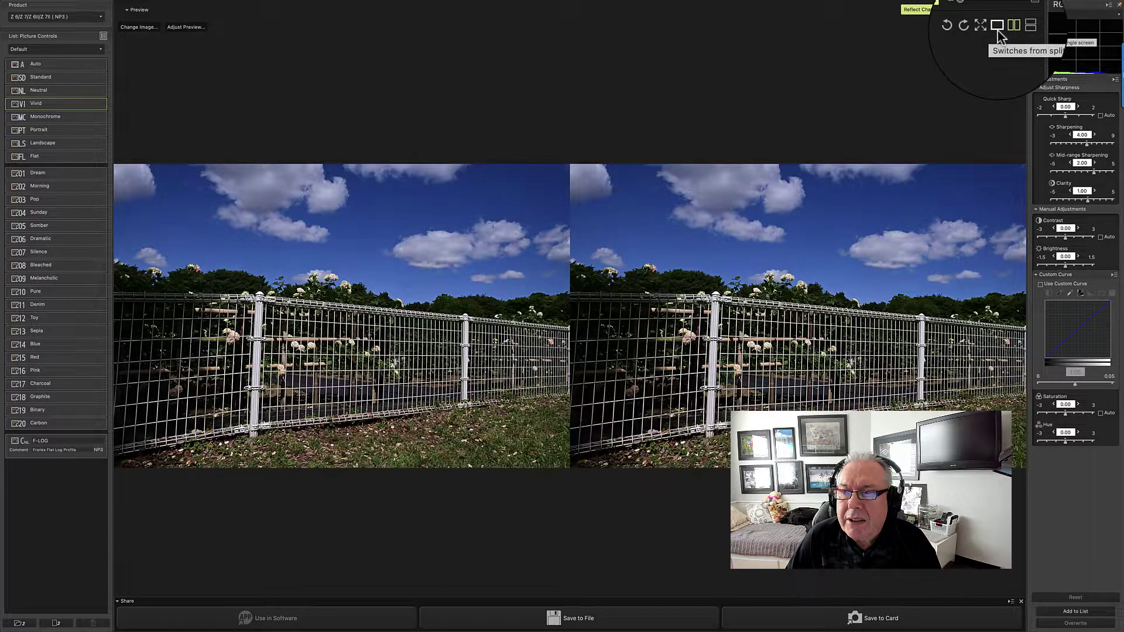
Step: Cycle the fence preview through single, side-by-side and top/bottom layouts
left_click(997, 28)
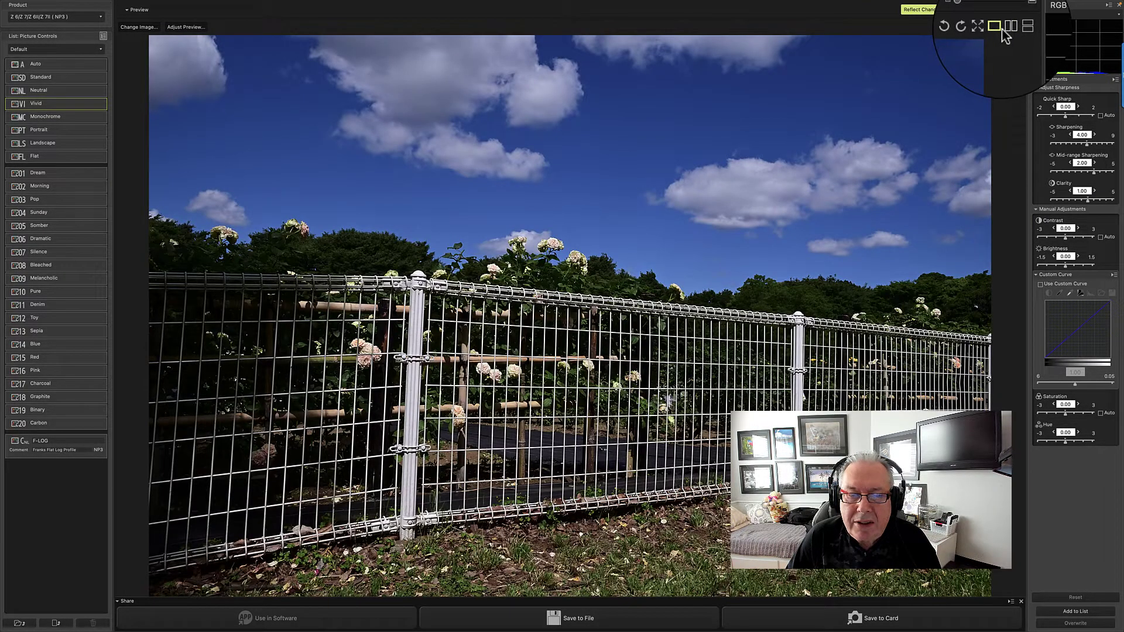
left_click(1006, 27)
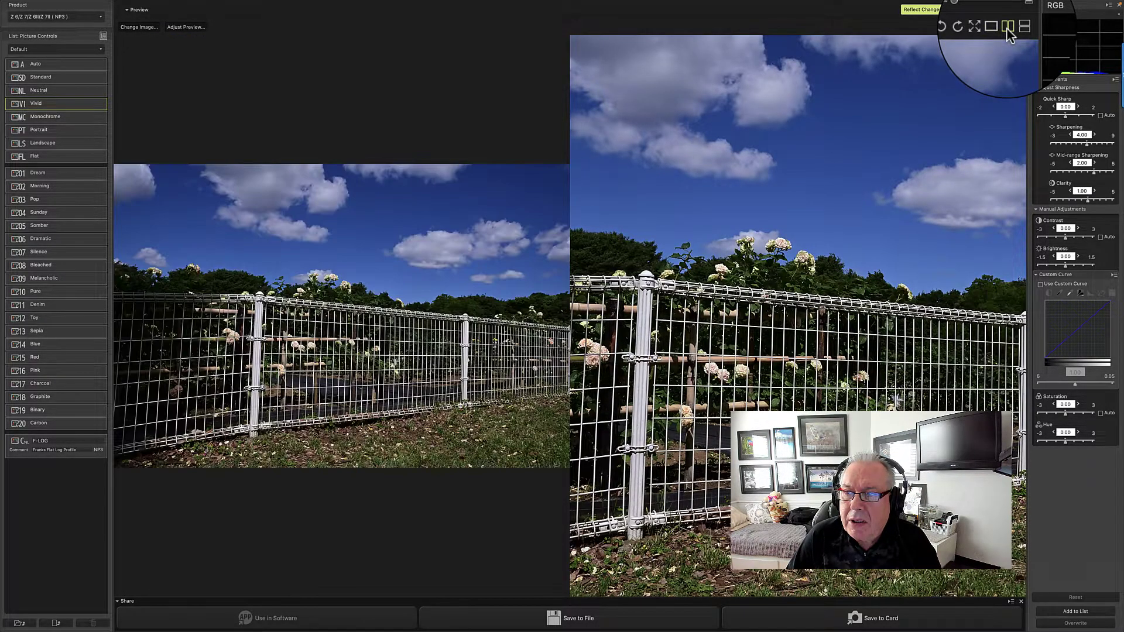
left_click(1021, 28)
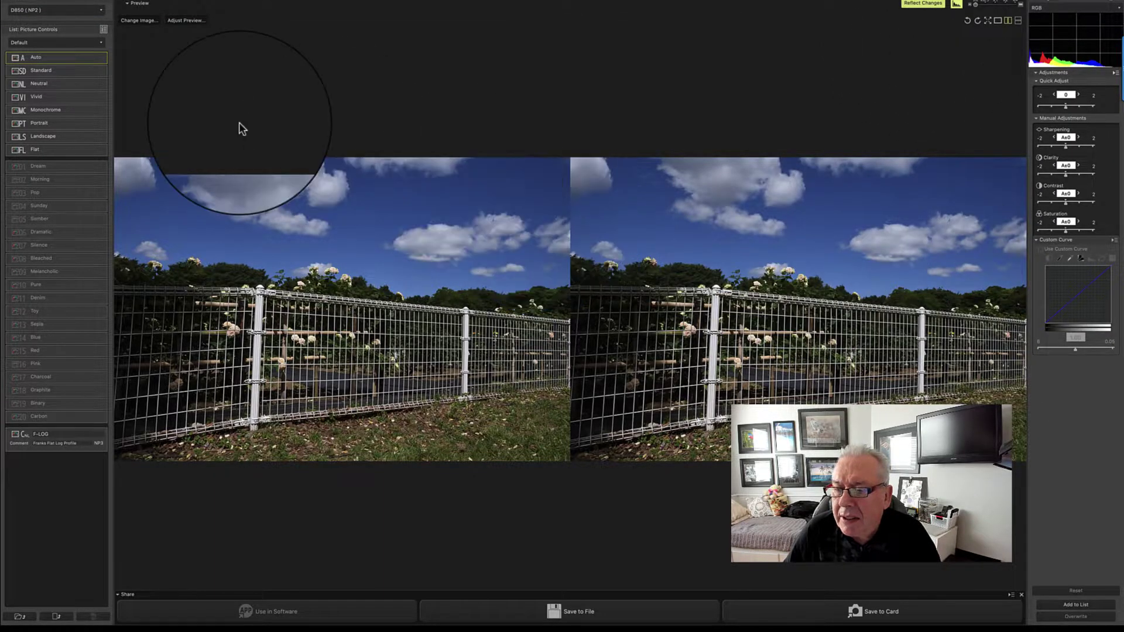
Step: Start from the Standard Picture Control and raise Quick Adjust to 1.00
left_click(56, 71)
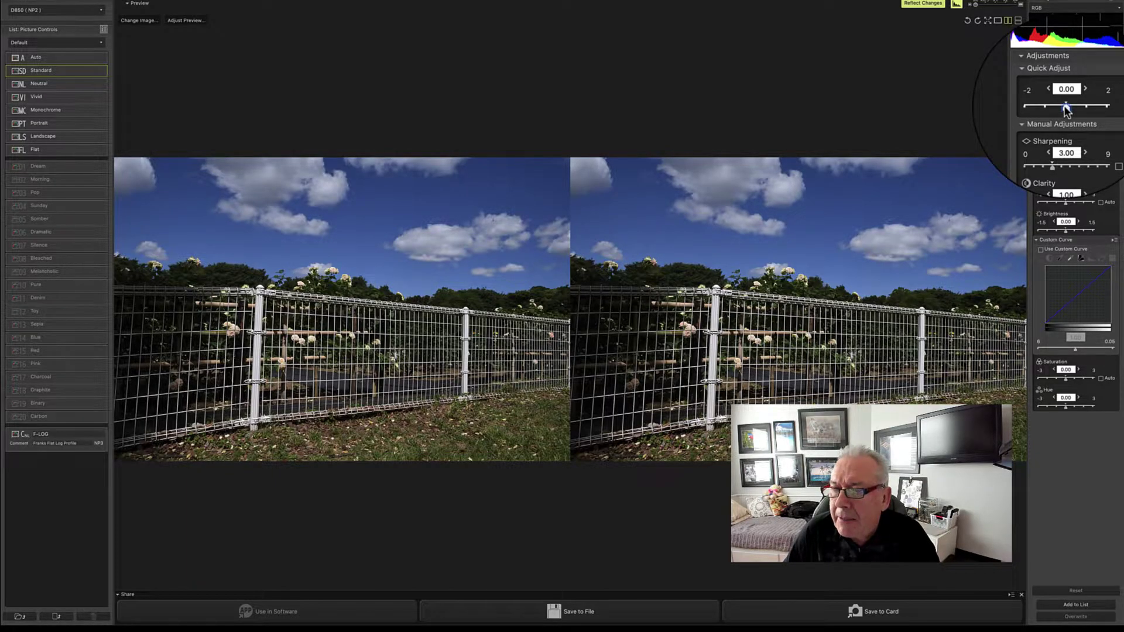
left_click_drag(1066, 110, 1078, 111)
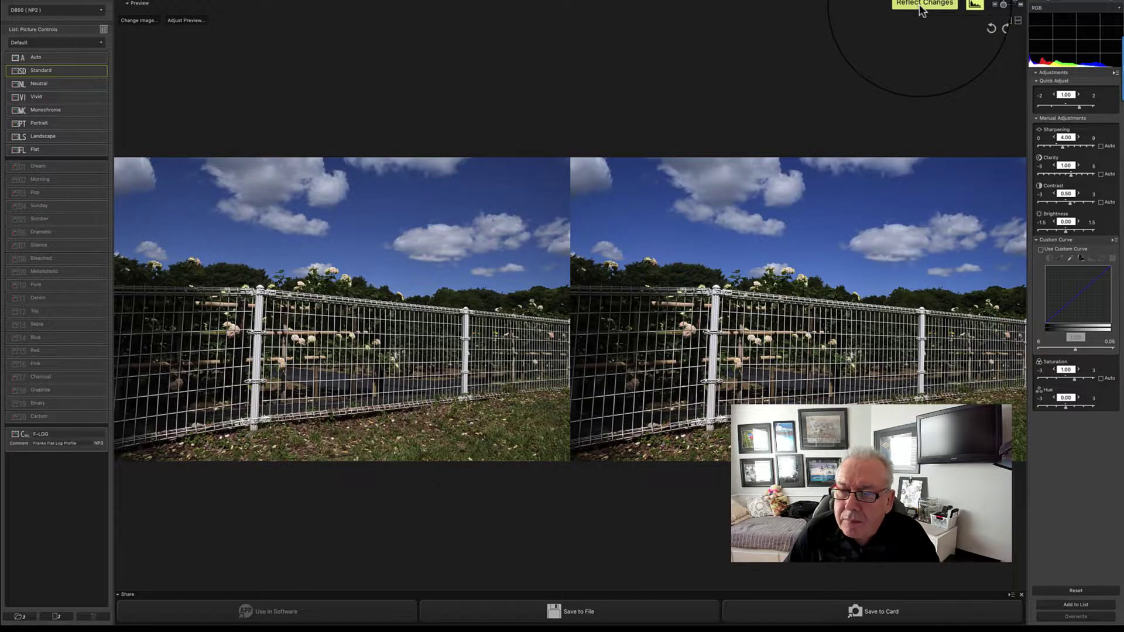
left_click(1066, 94)
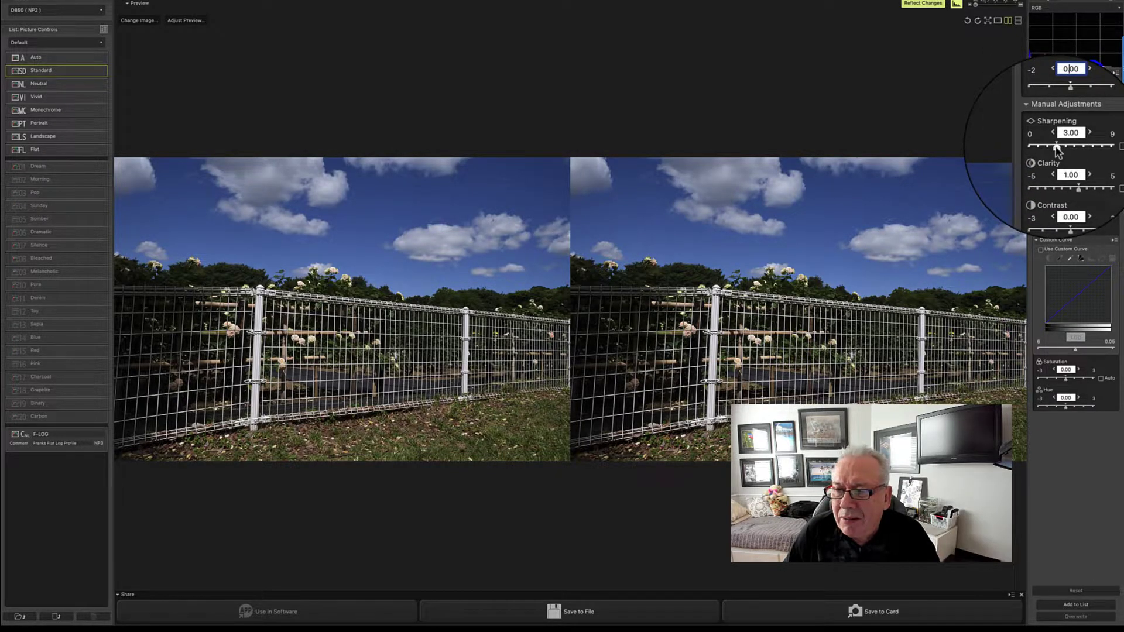
Step: Set Sharpening to 3.75 and Clarity to 1.50, then fine-tune Brightness
left_click_drag(1057, 149, 1063, 151)
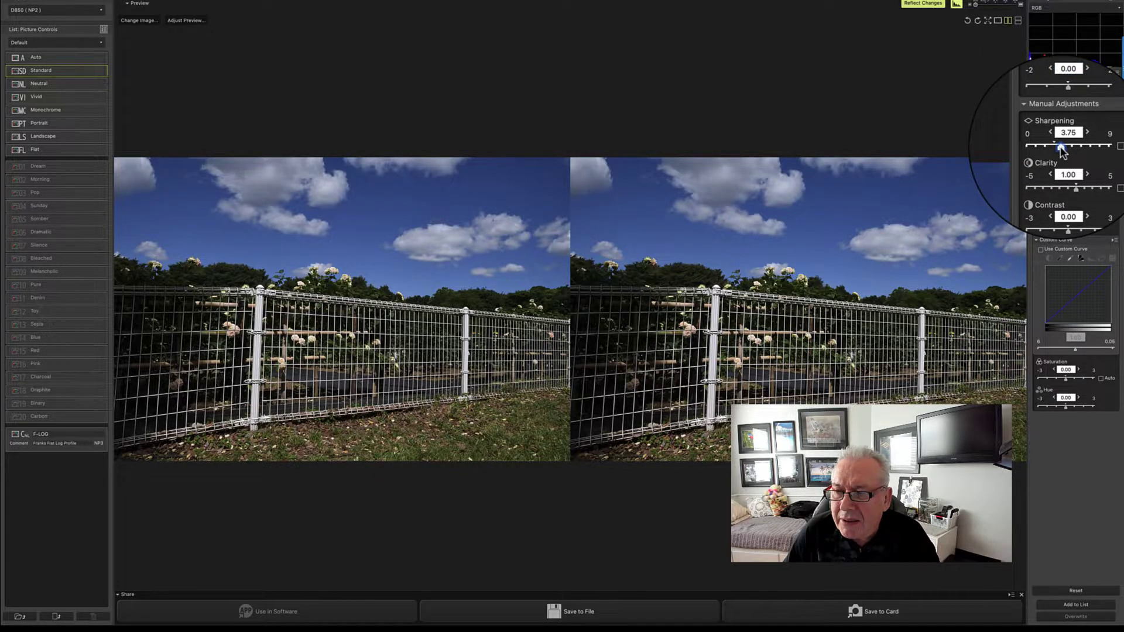
left_click_drag(1068, 175, 1064, 205)
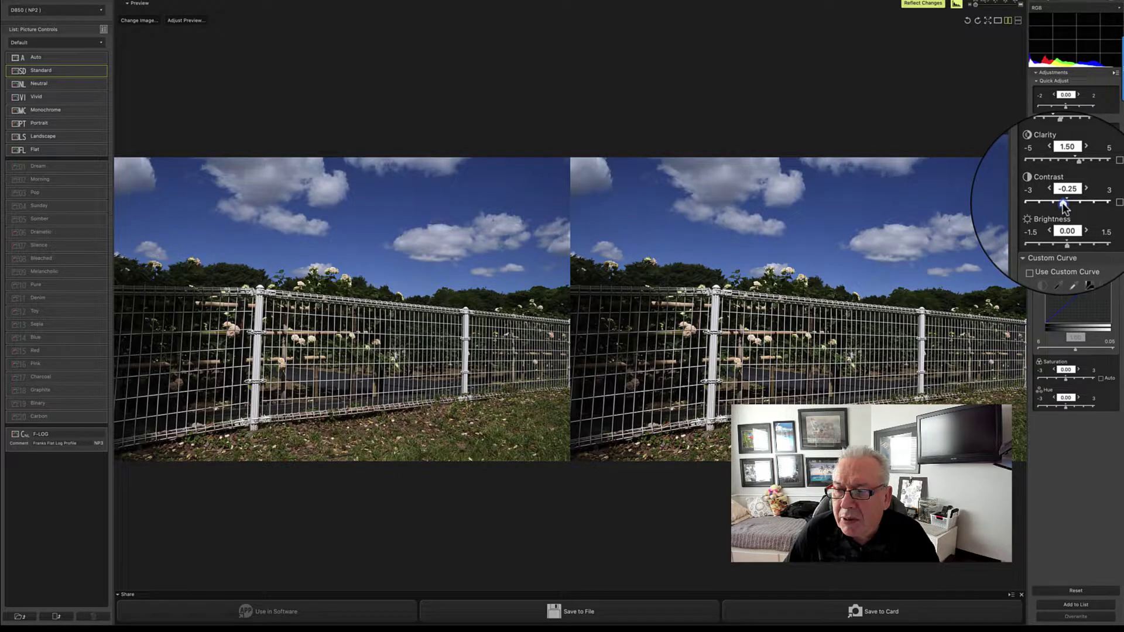
left_click_drag(1067, 233, 1071, 233)
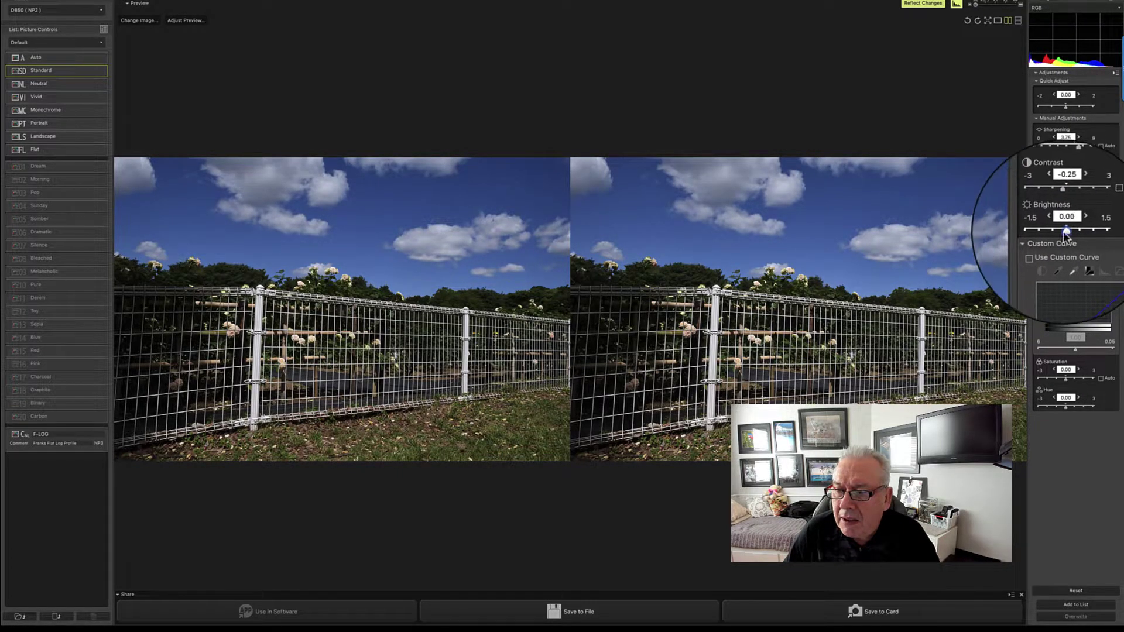
left_click_drag(1071, 233, 1066, 234)
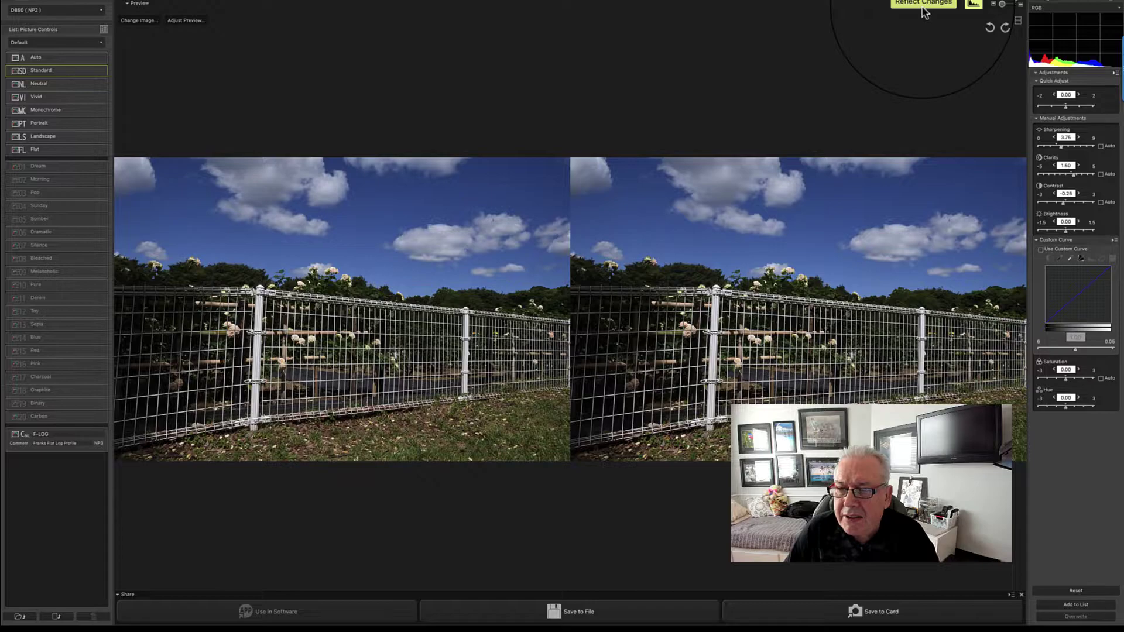
Step: Stack before/after previews vertically and reset Standard to defaults (Sharpening 3.00, Clarity 1.00, Contrast 0.00)
left_click(1018, 21)
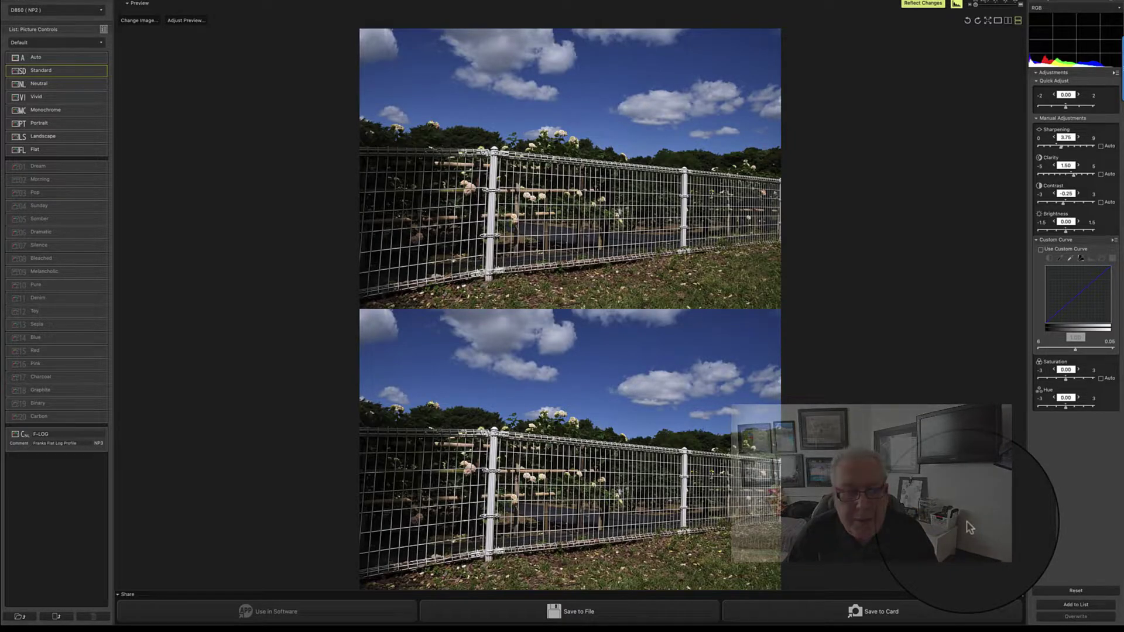
left_click(1077, 591)
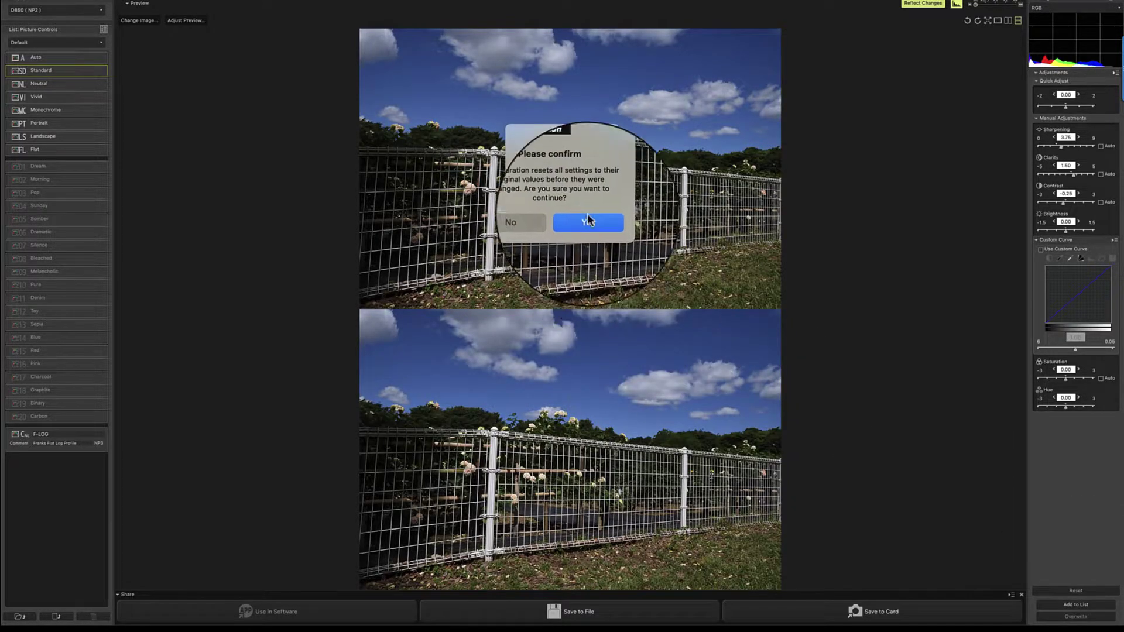
left_click(585, 221)
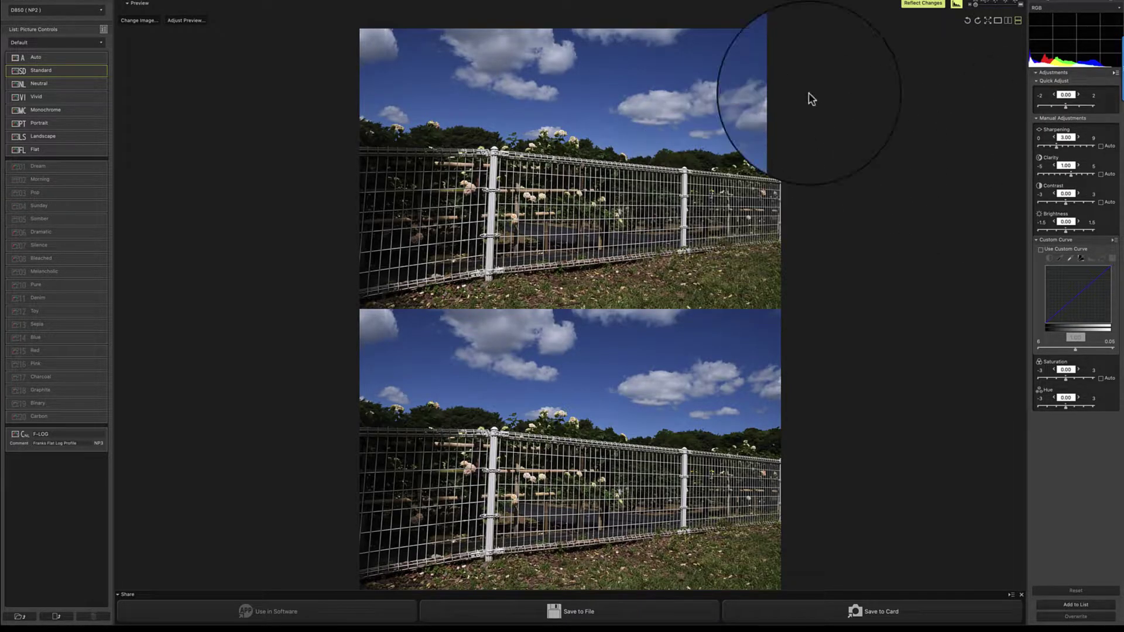
Step: In single-preview view, set Sharpening 3.75, Clarity 1.50 and Brightness -0.25
left_click(998, 20)
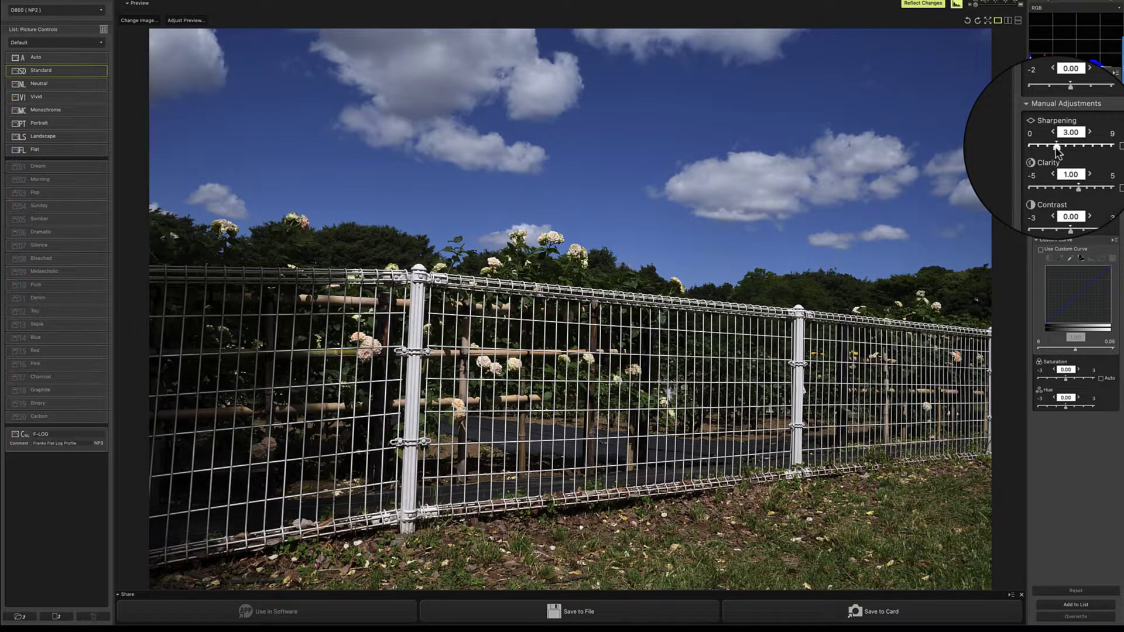
left_click_drag(1057, 145, 1061, 147)
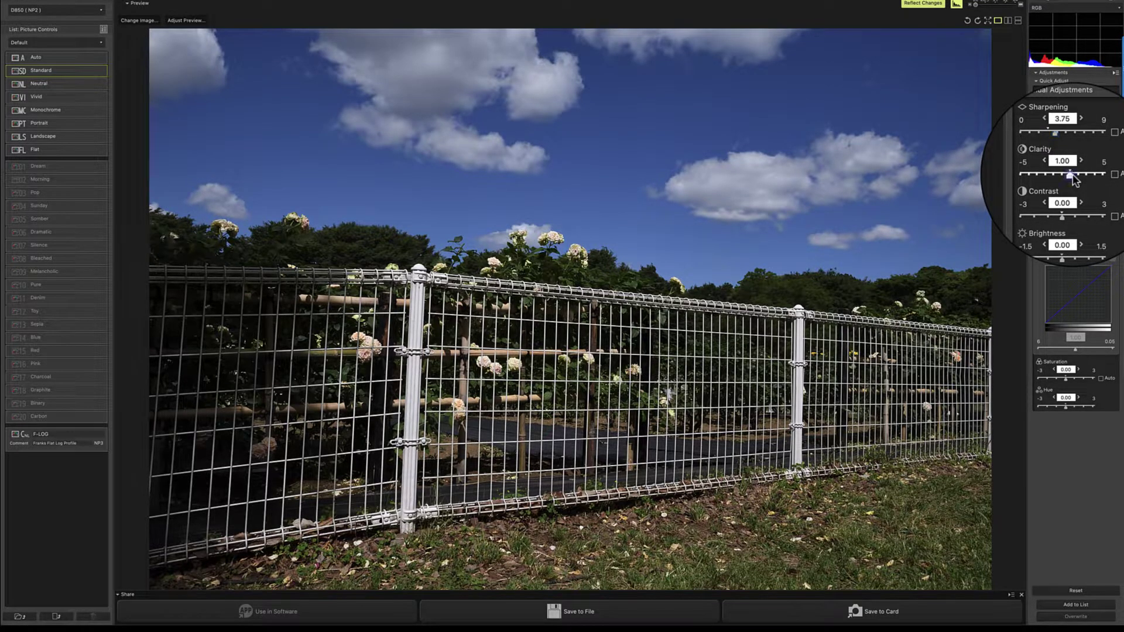
left_click_drag(1075, 176, 1075, 203)
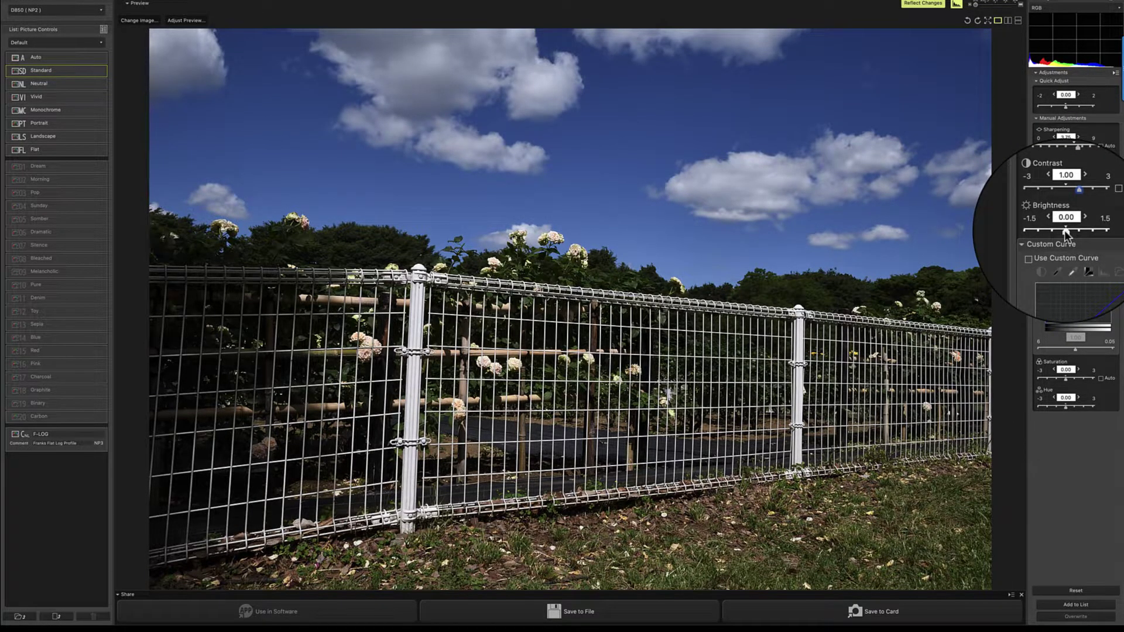
left_click_drag(1065, 232, 1059, 236)
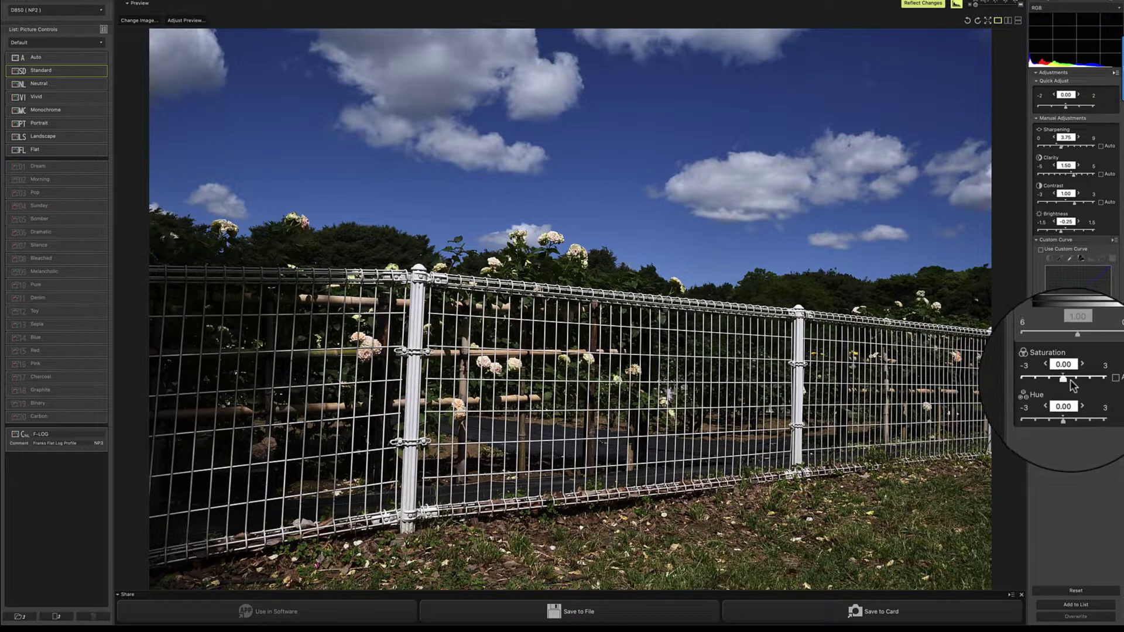
Step: Raise Saturation to 0.75 and Hue to 1.25, then restore the side-by-side comparison
left_click_drag(1065, 380, 1072, 380)
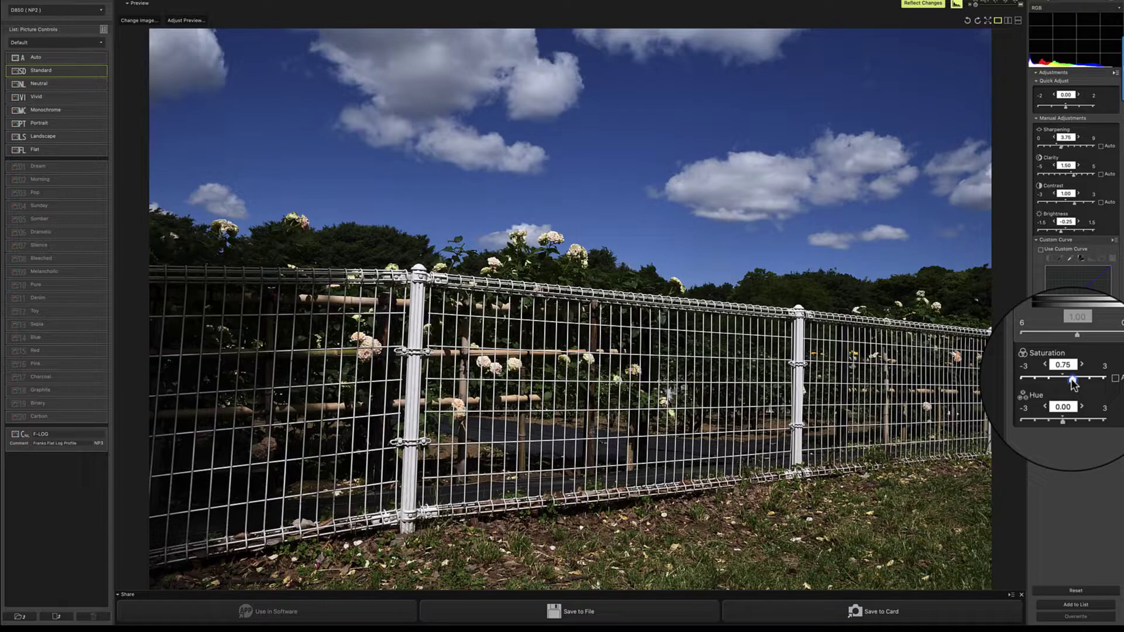
mouse_move(1066, 410)
left_mouse_down()
mouse_move(1057, 409)
mouse_move(1075, 412)
left_mouse_up()
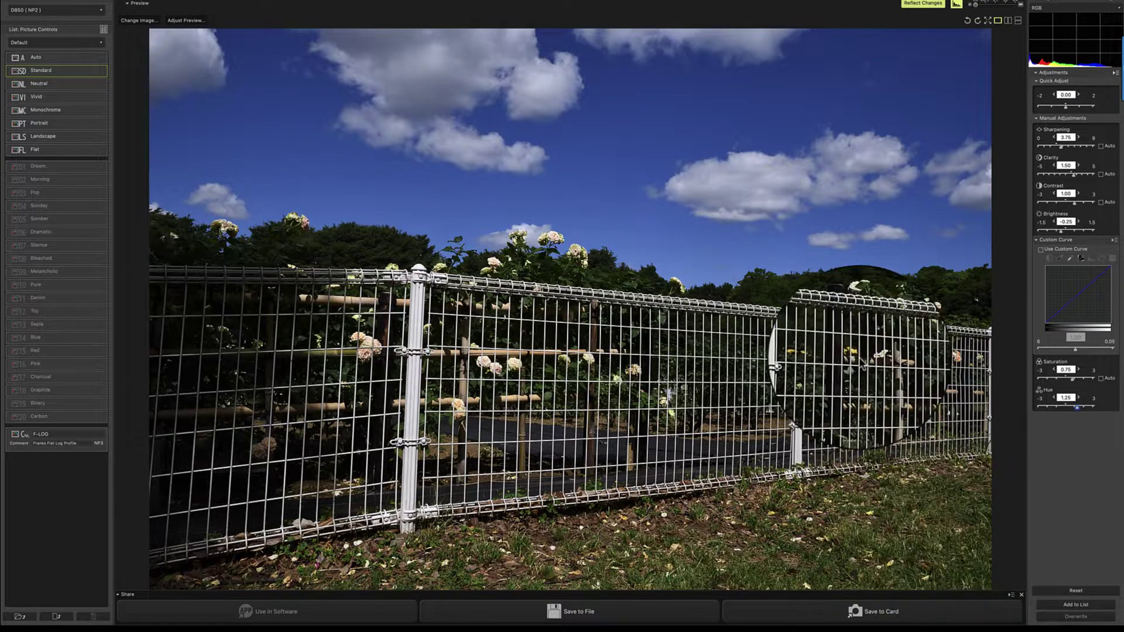
left_click(1008, 20)
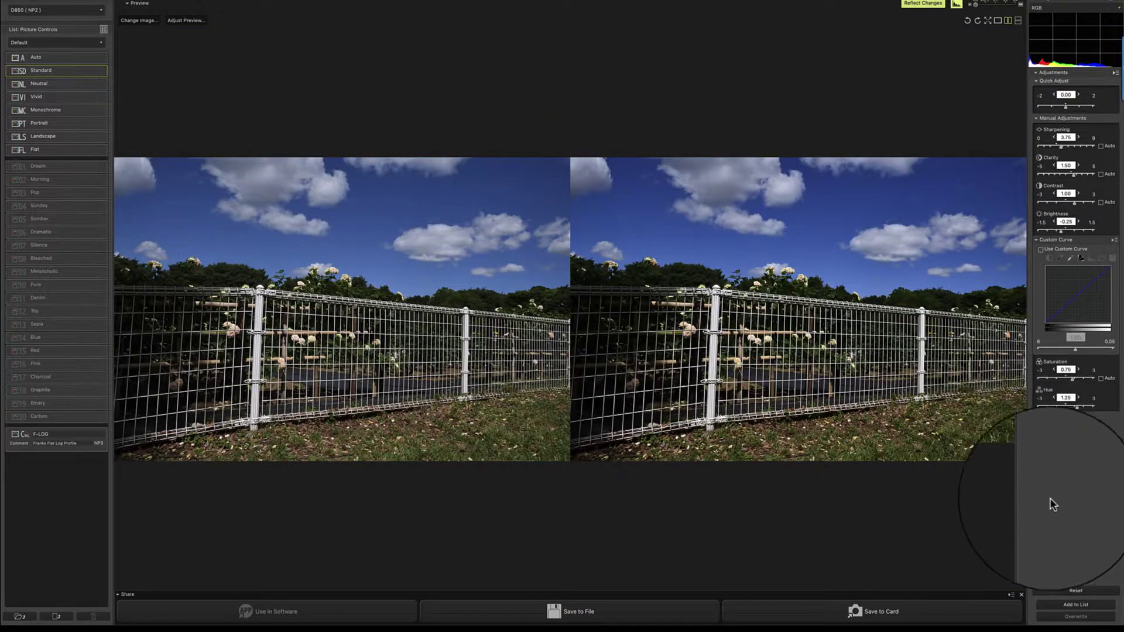
Step: Add the control to the custom list as Desktop-STANDARD with comment 'Highlight,sharp, hue'
left_click(1076, 606)
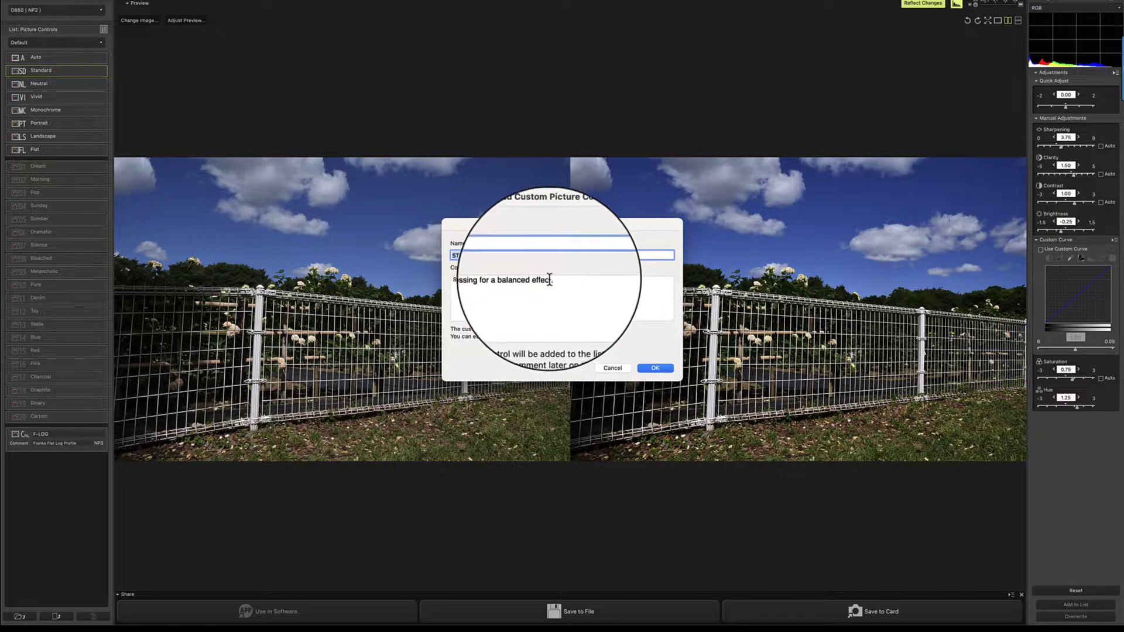
left_click(453, 258)
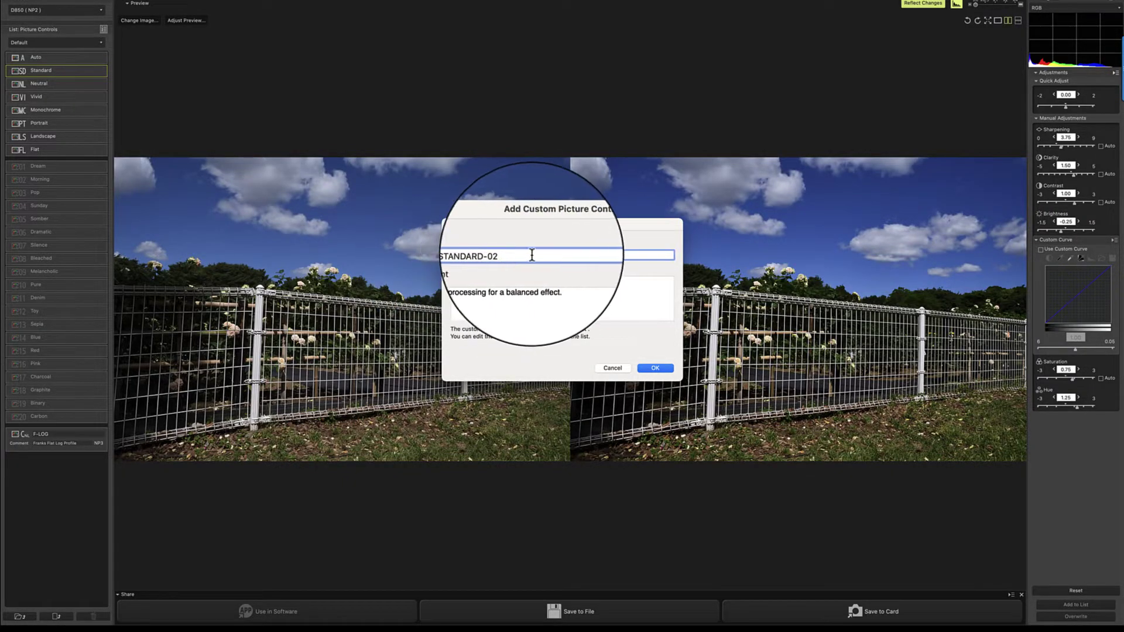
double_click(463, 258)
type("Des")
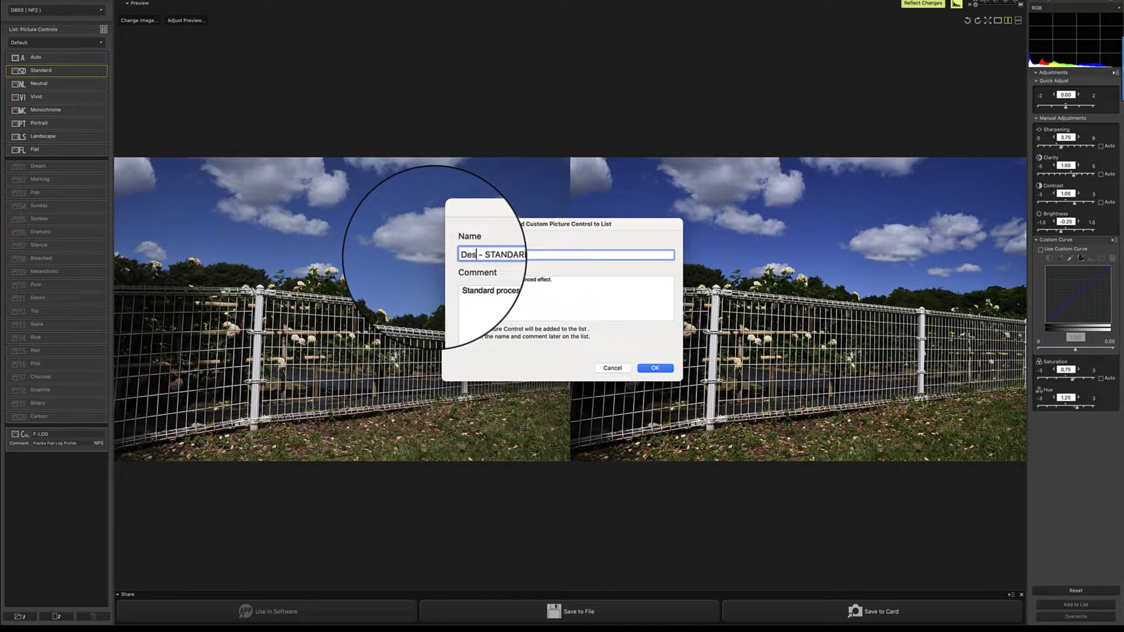
type("kt")
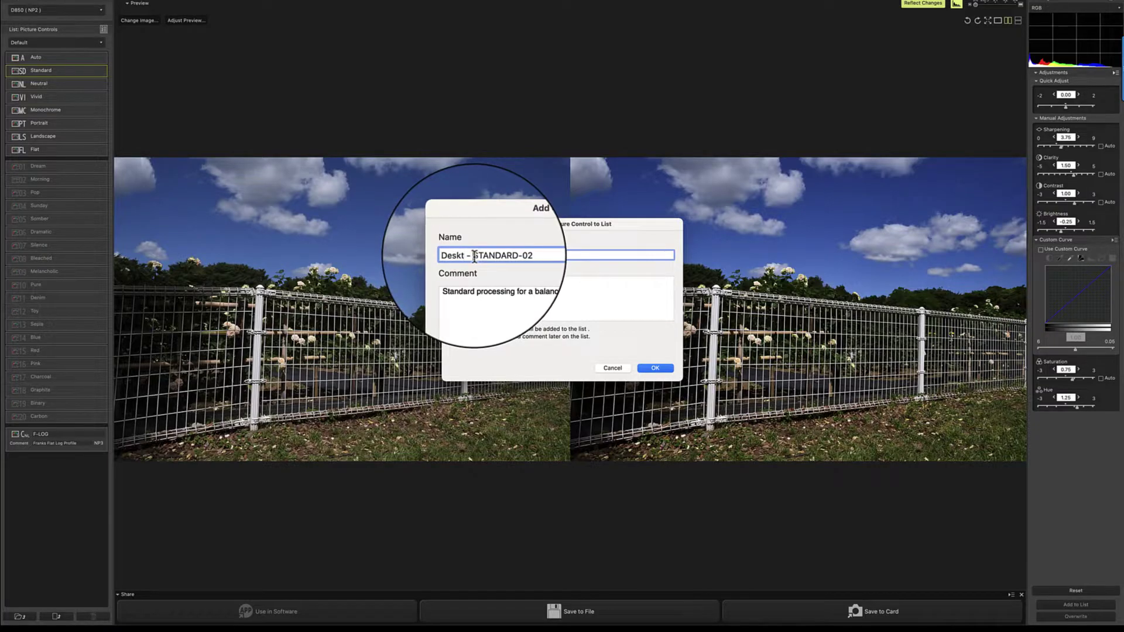
key("Delete")
key("Delete")
key("Delete")
type("op-")
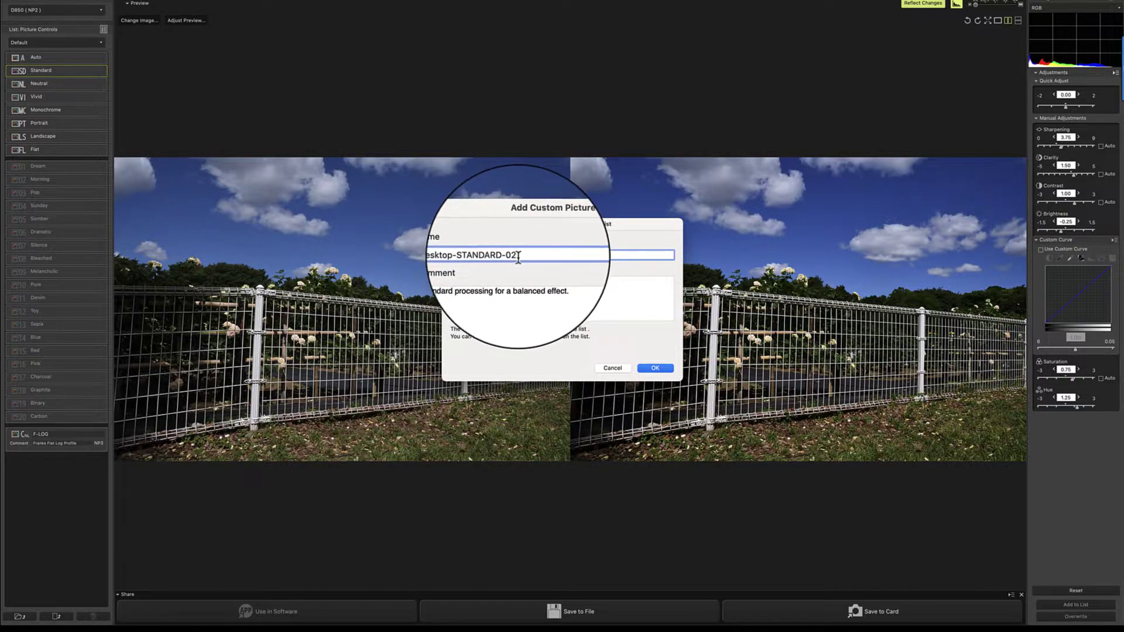
left_click_drag(519, 257, 508, 258)
key("BackSpace")
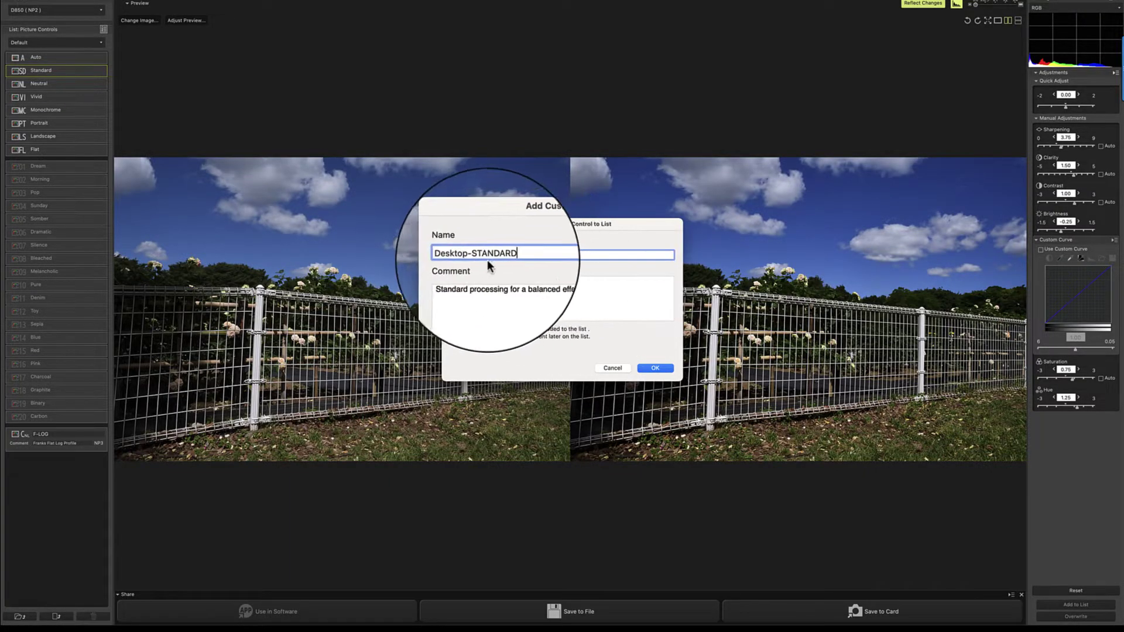
left_click_drag(553, 279, 447, 279)
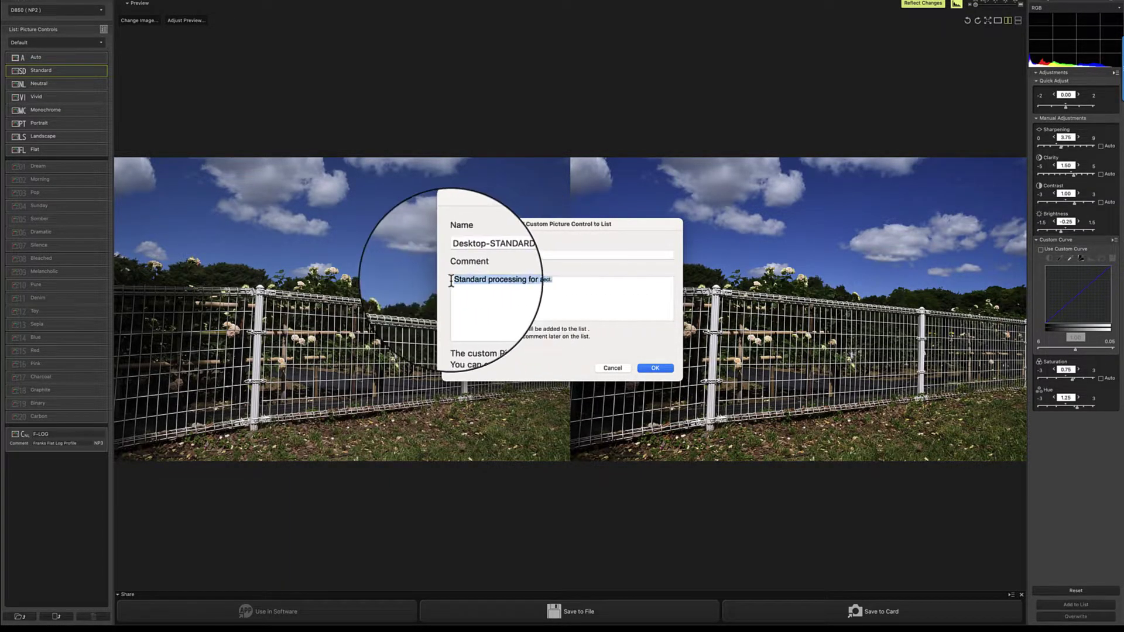
type("Hi")
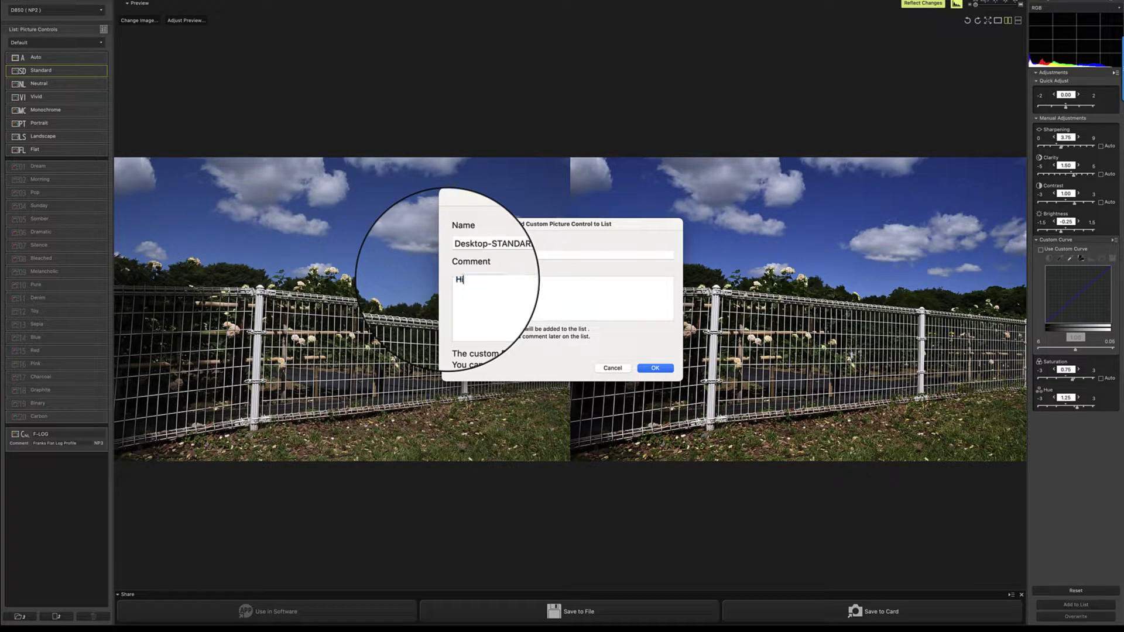
type("ghlight,sharp, hue")
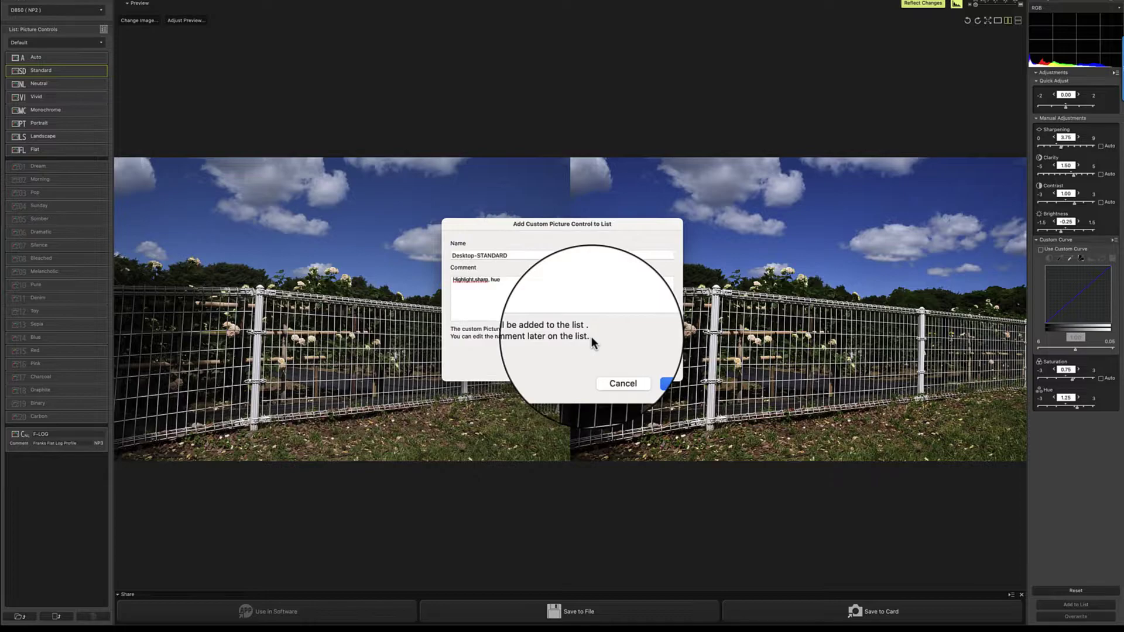
Step: Confirm adding Desktop-STANDARD to the list and enable Use Custom Curve
left_click(656, 368)
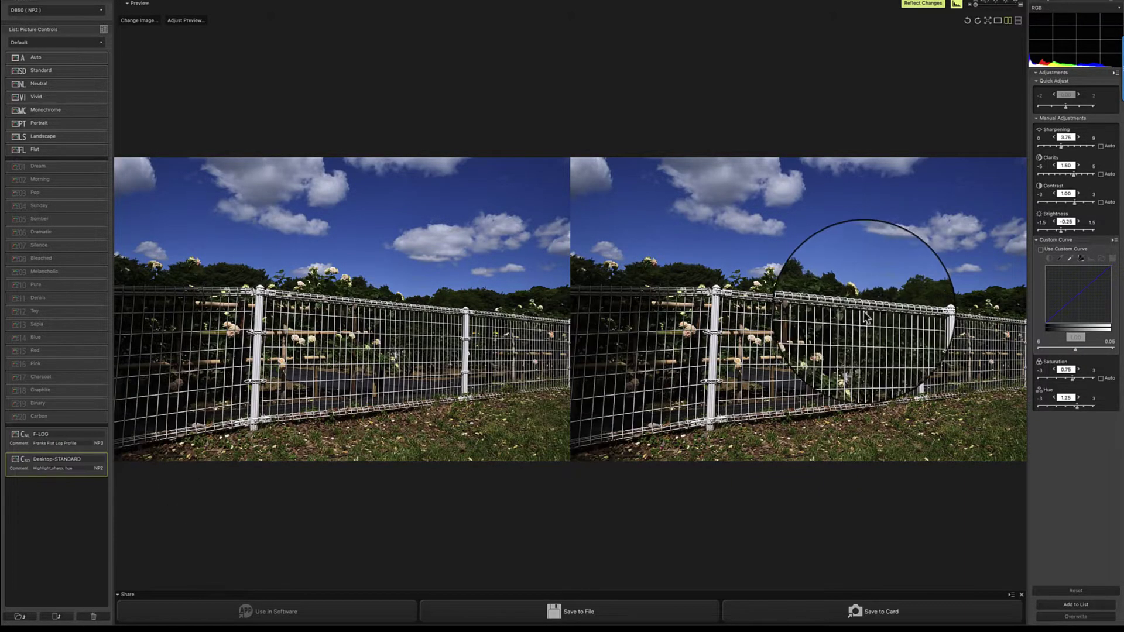
left_click(1041, 250)
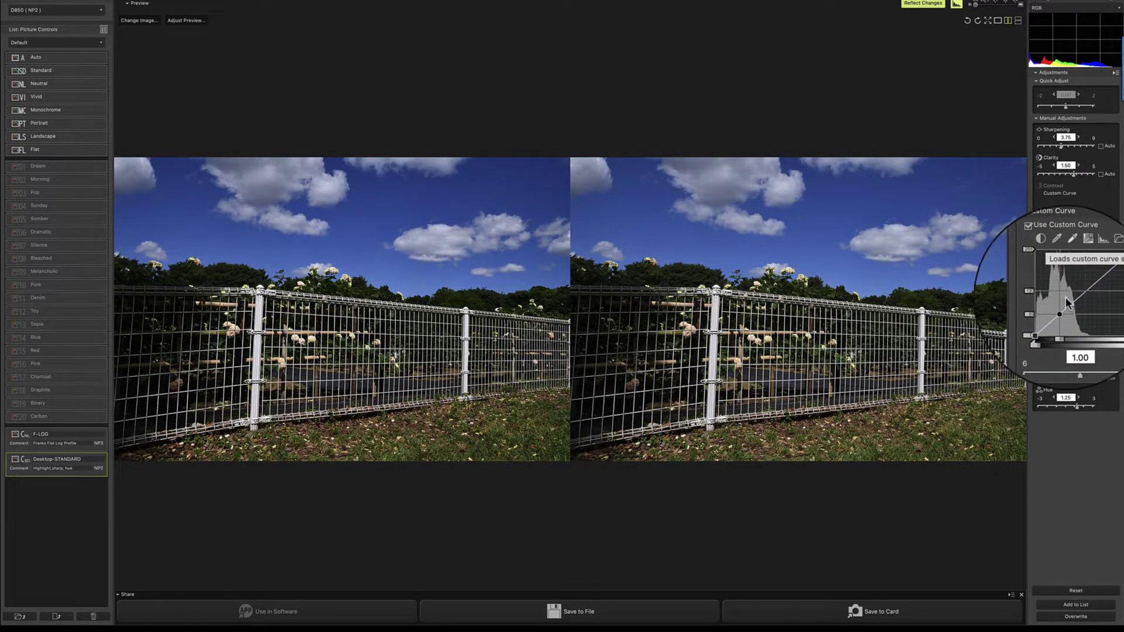
Step: Add a lifted lower-tone point and a slightly lowered upper point to the tone curve
left_click_drag(1065, 309, 1064, 304)
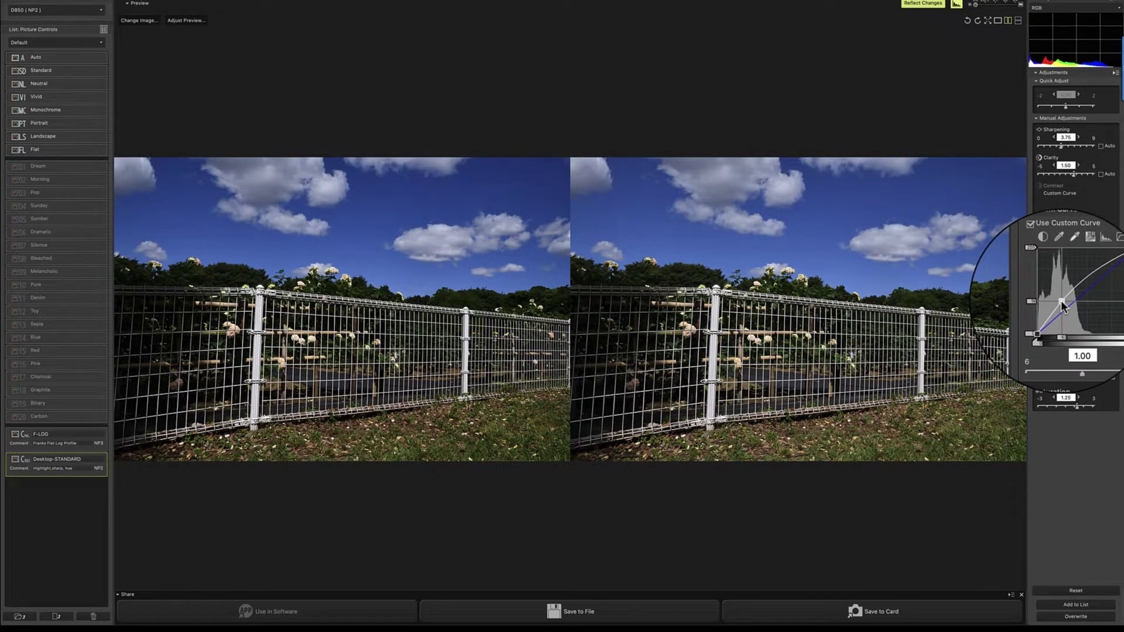
left_click(1093, 275)
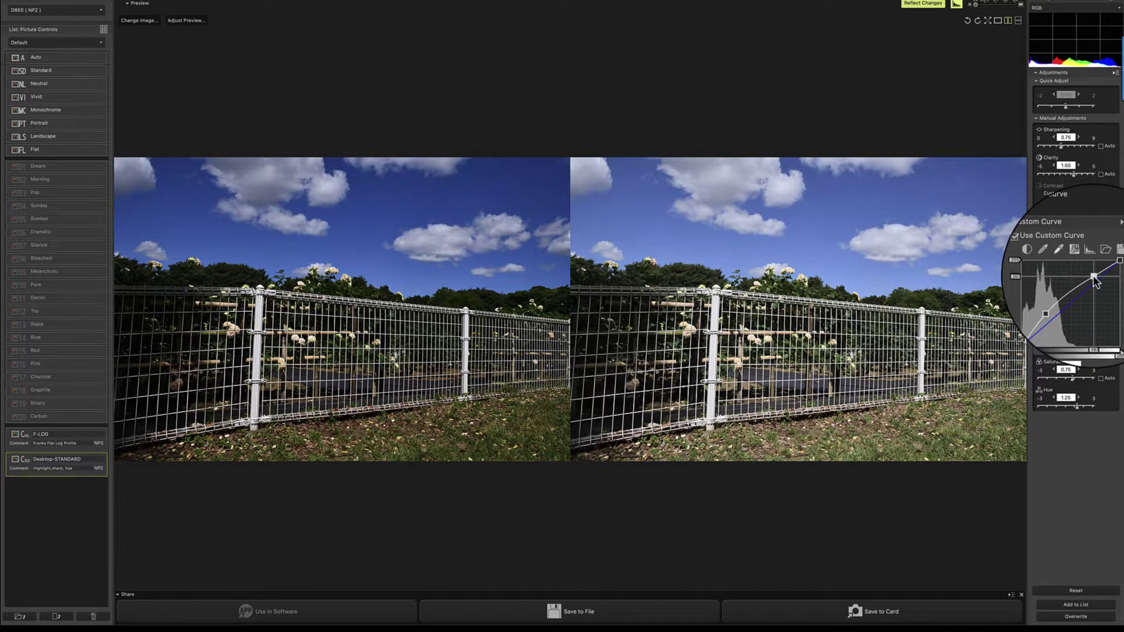
left_click_drag(1096, 284, 1096, 286)
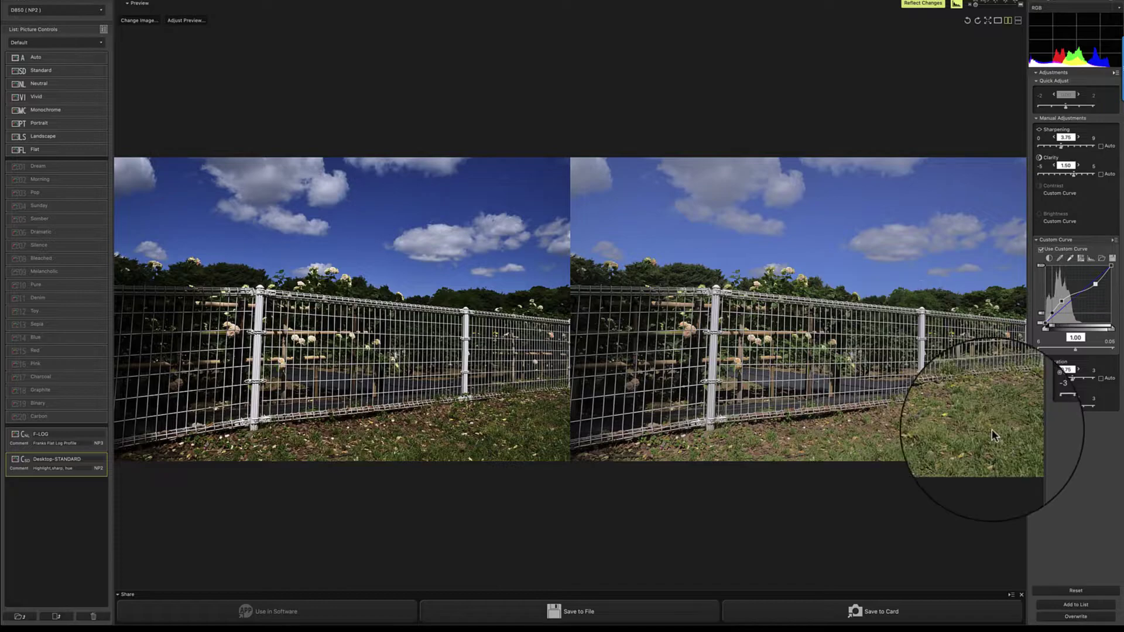
left_click(1075, 606)
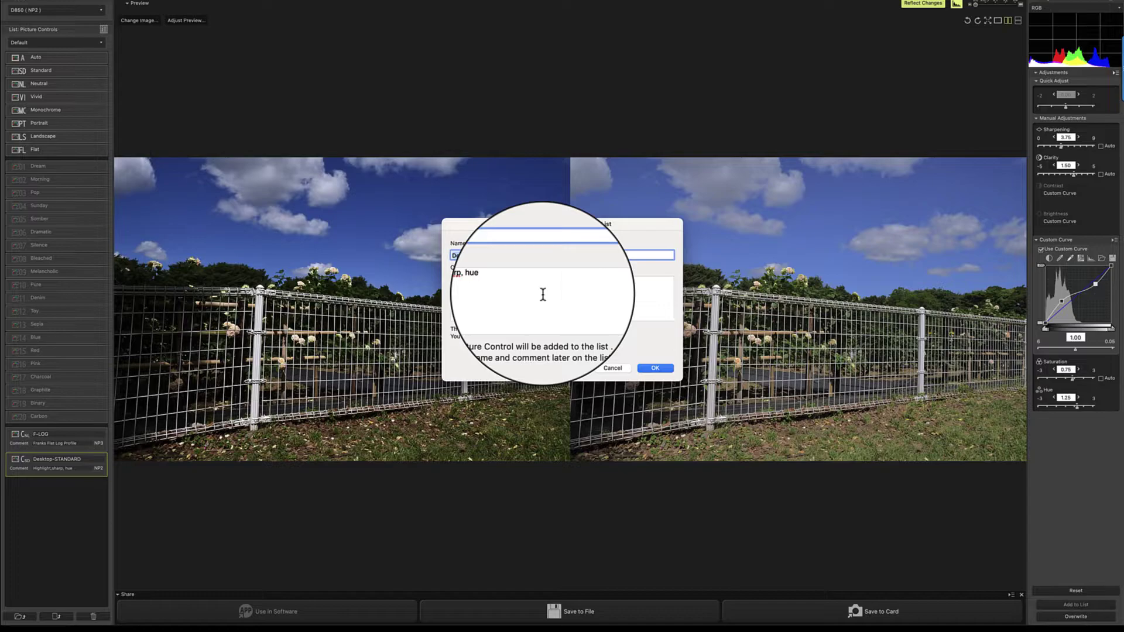
left_click(614, 366)
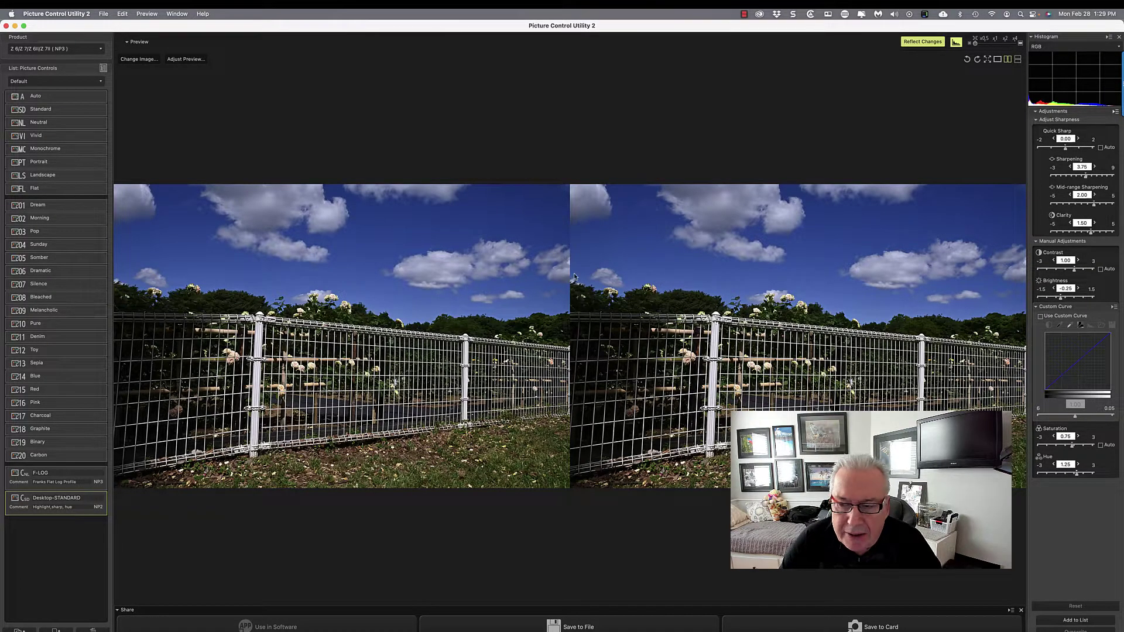
Step: Save F-LOG and Desktop-STANDARD together to the camera card, then minimize the utility
left_click(45, 477)
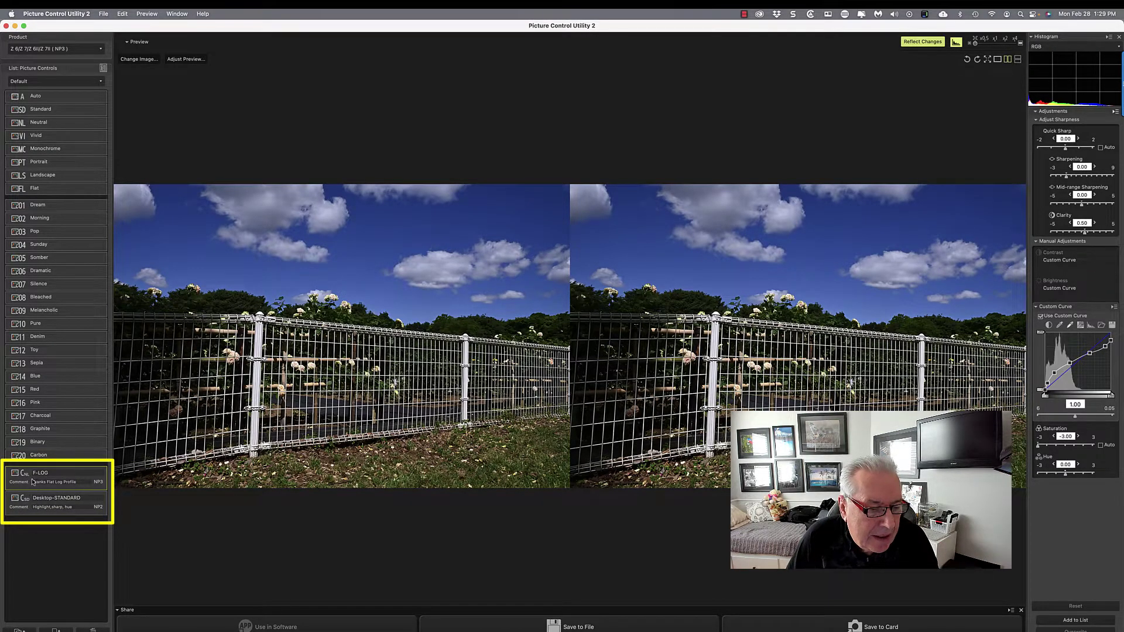
left_click(69, 508)
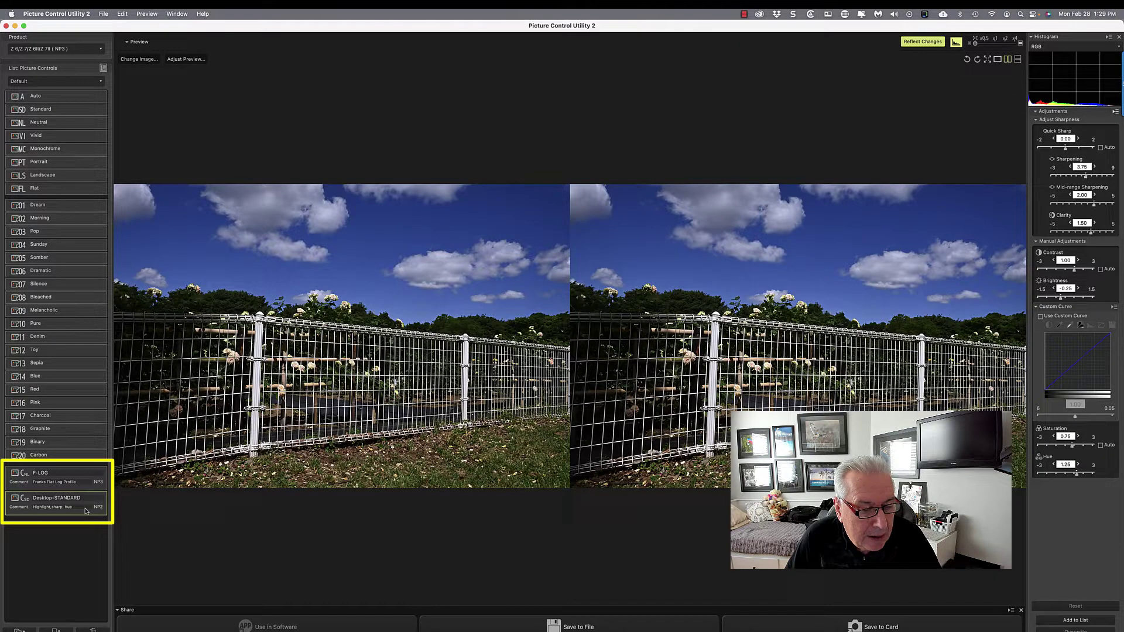
left_click(75, 482, "shift")
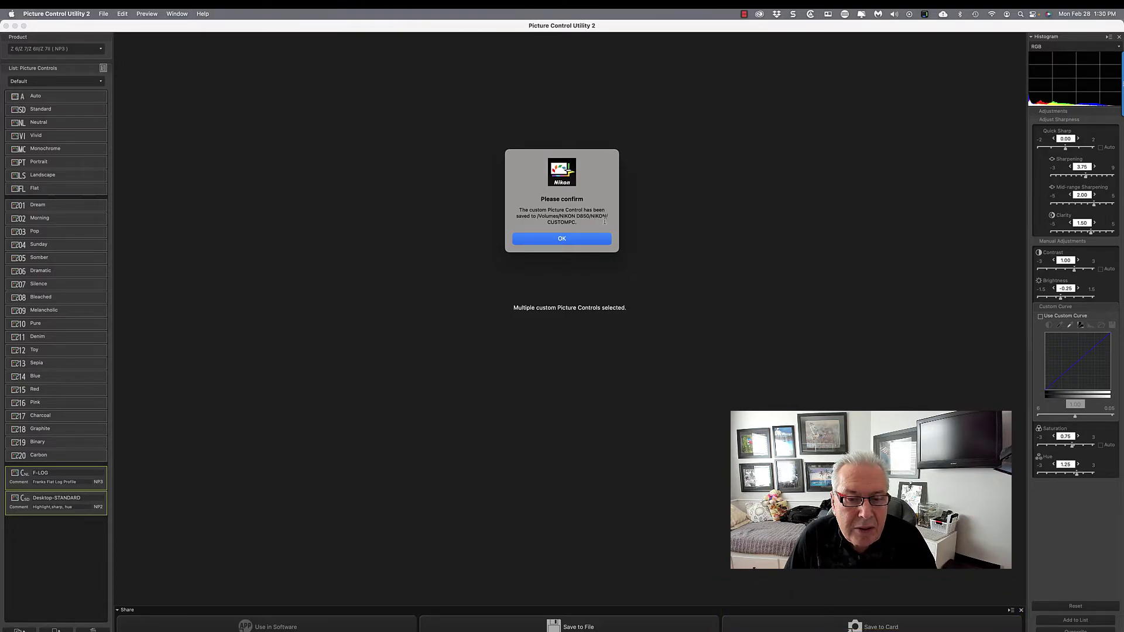
left_click(567, 239)
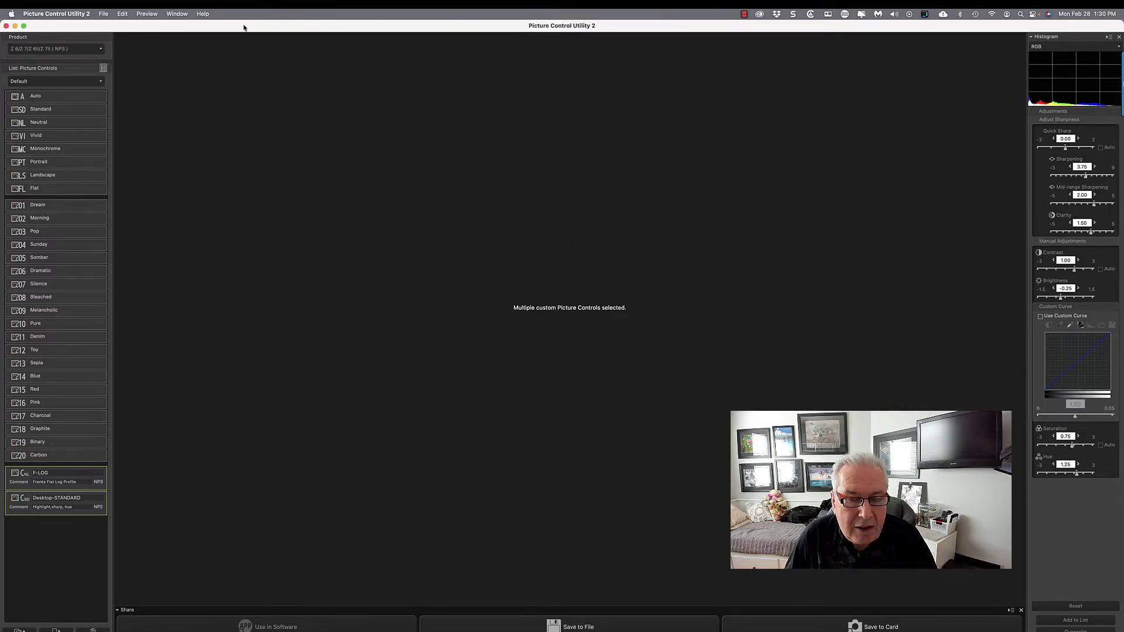
left_click(15, 26)
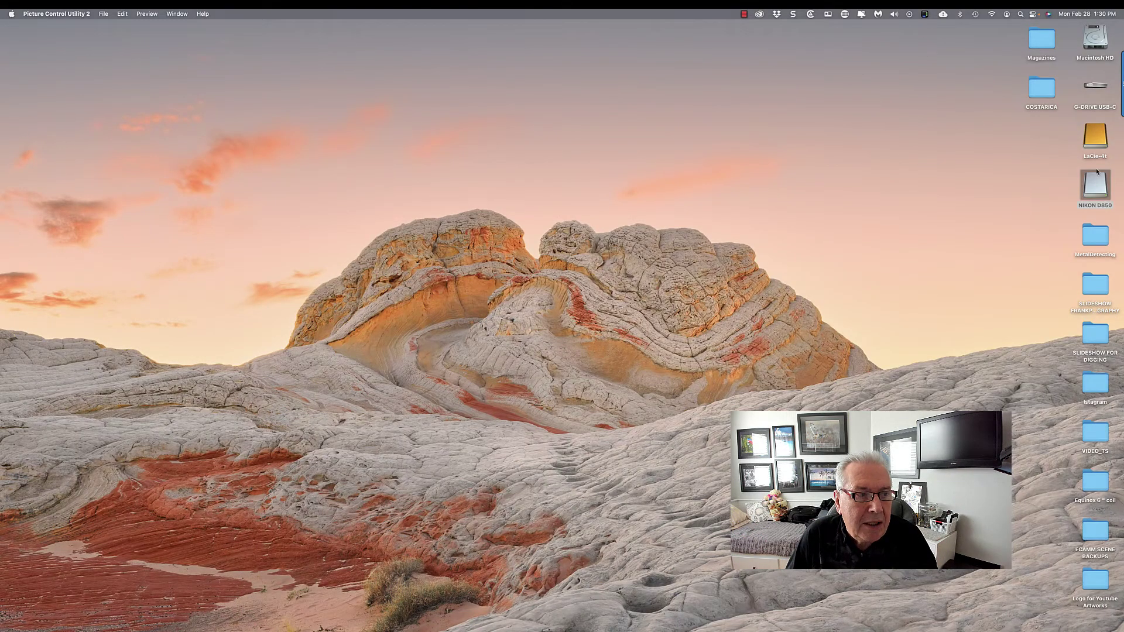
Step: Trash PICCON02.NP2 from NIKON D850 > NIKON > CUSTOMPC and bring Picture Control Utility 2 back
double_click(1095, 185)
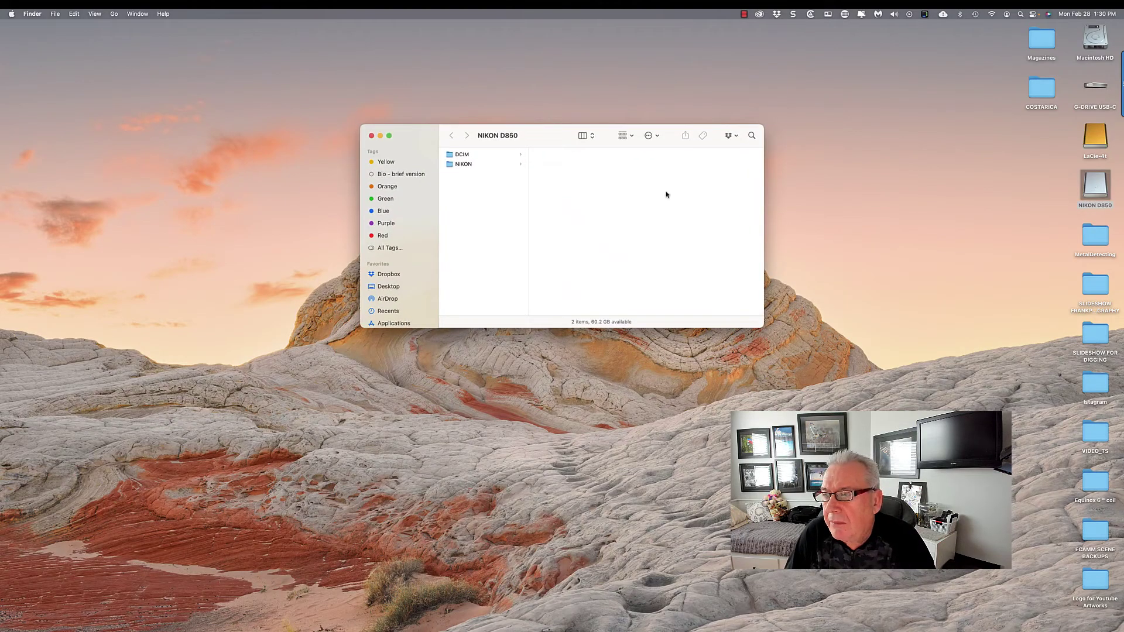
left_click(458, 165)
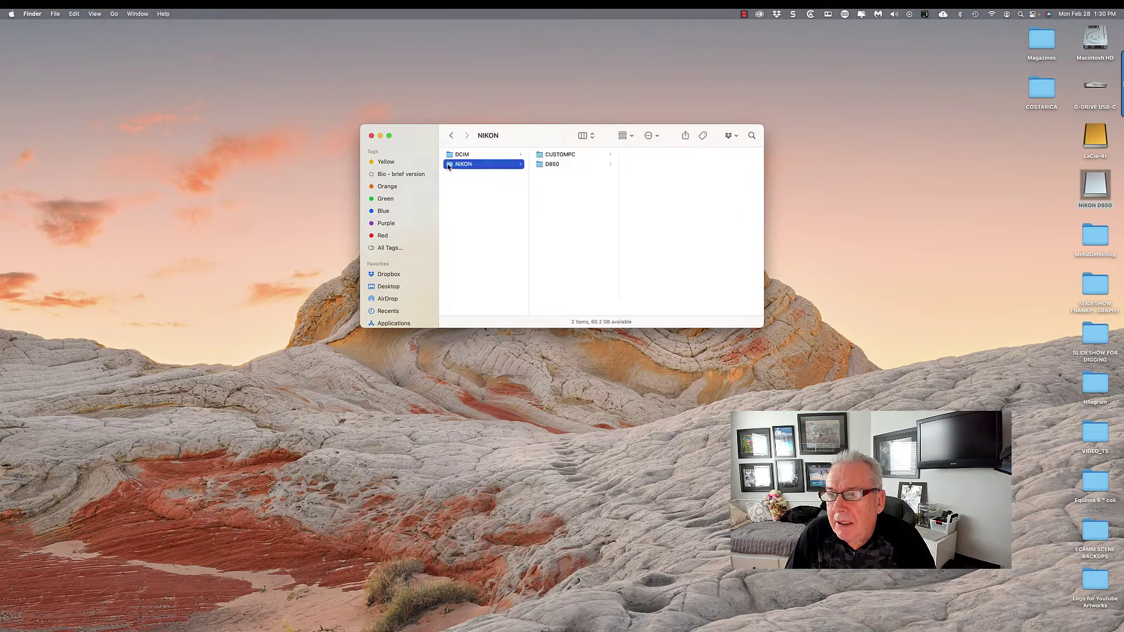
left_click(543, 156)
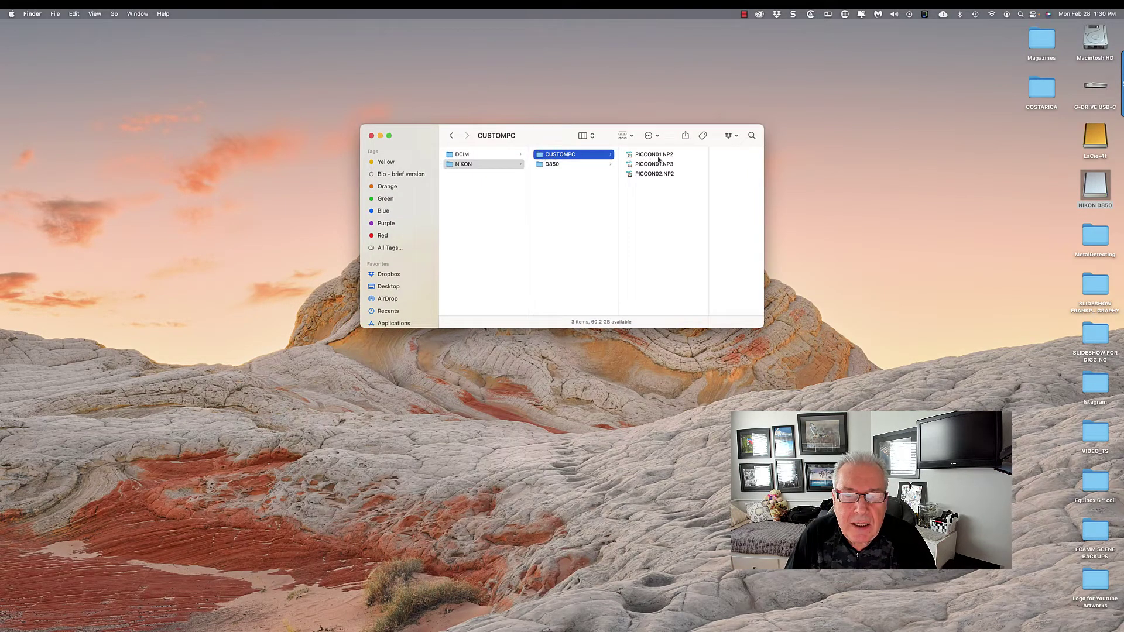
left_click(638, 174)
right_click(636, 175)
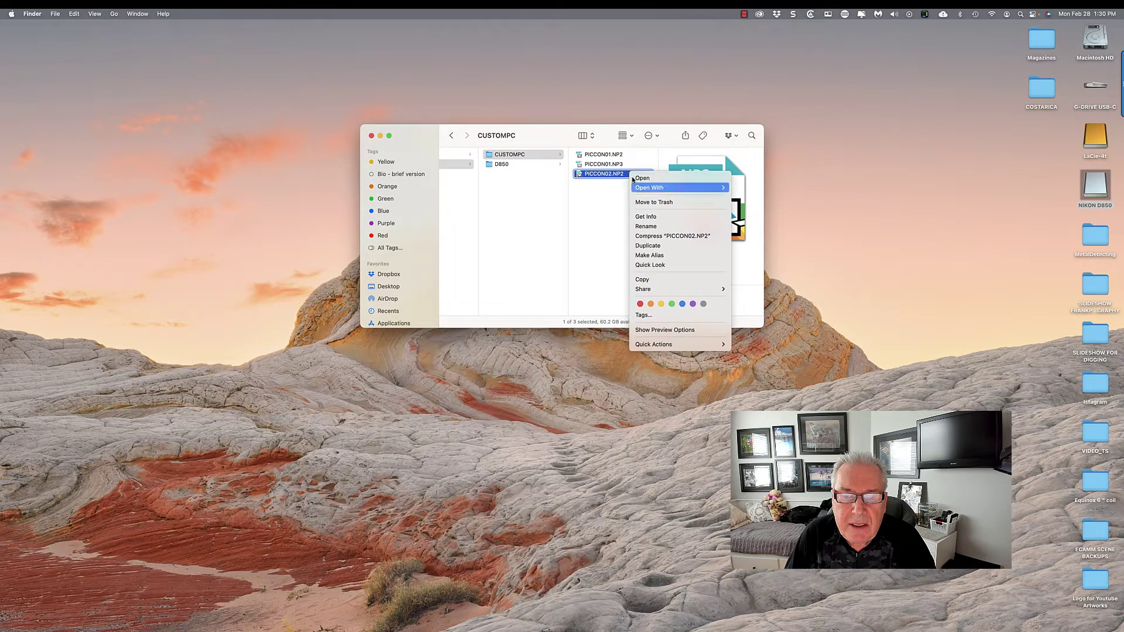
left_click(656, 204)
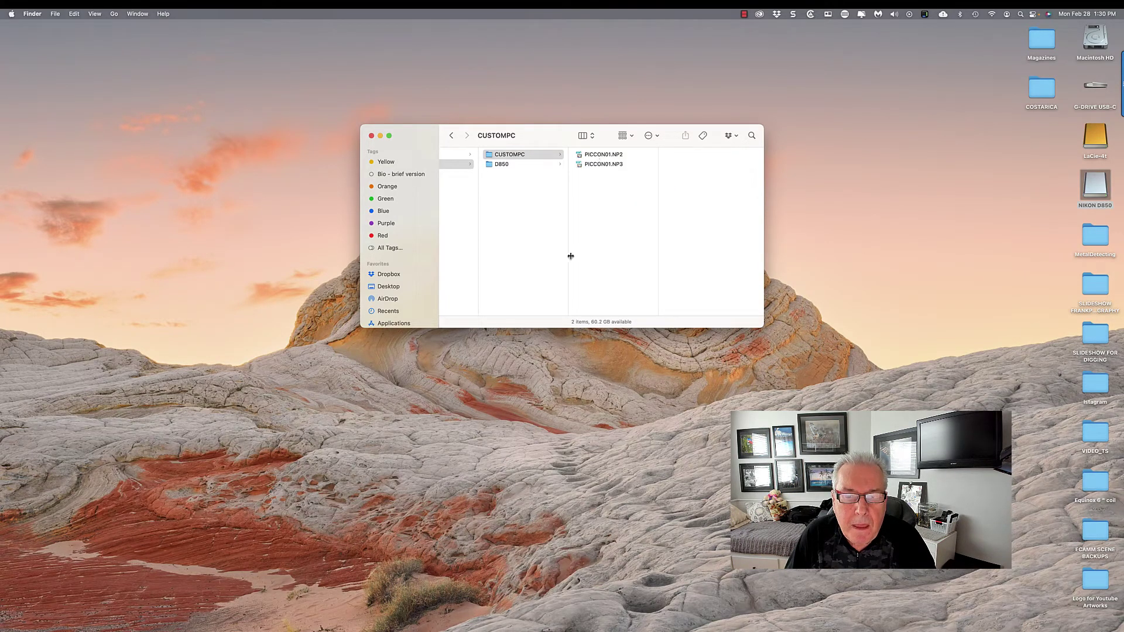
mouse_move(535, 621)
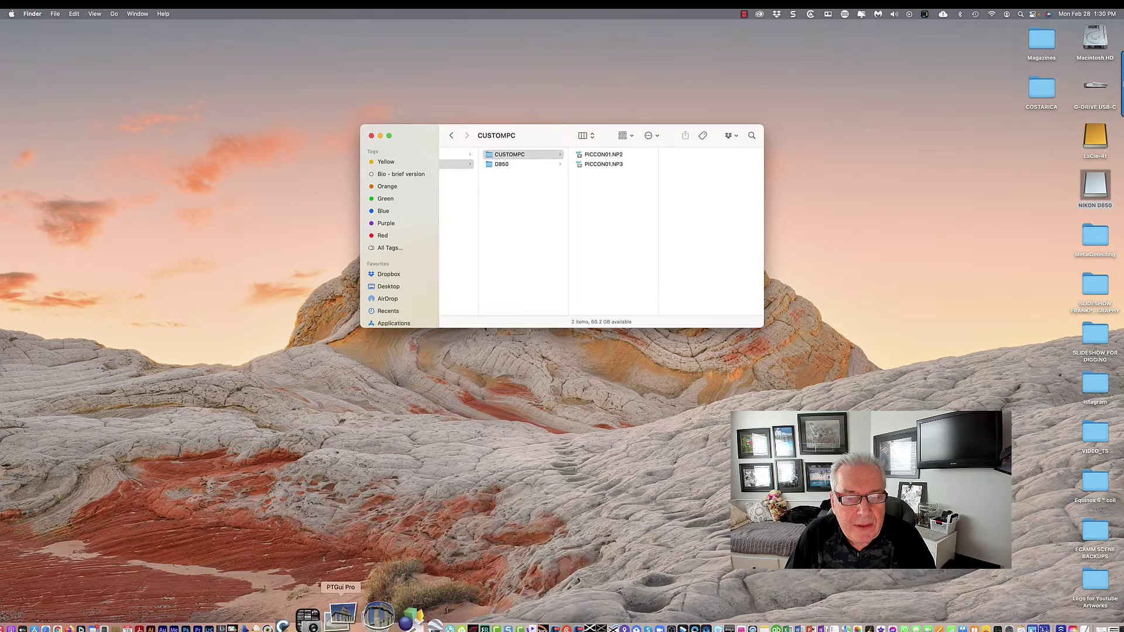
left_click(306, 618)
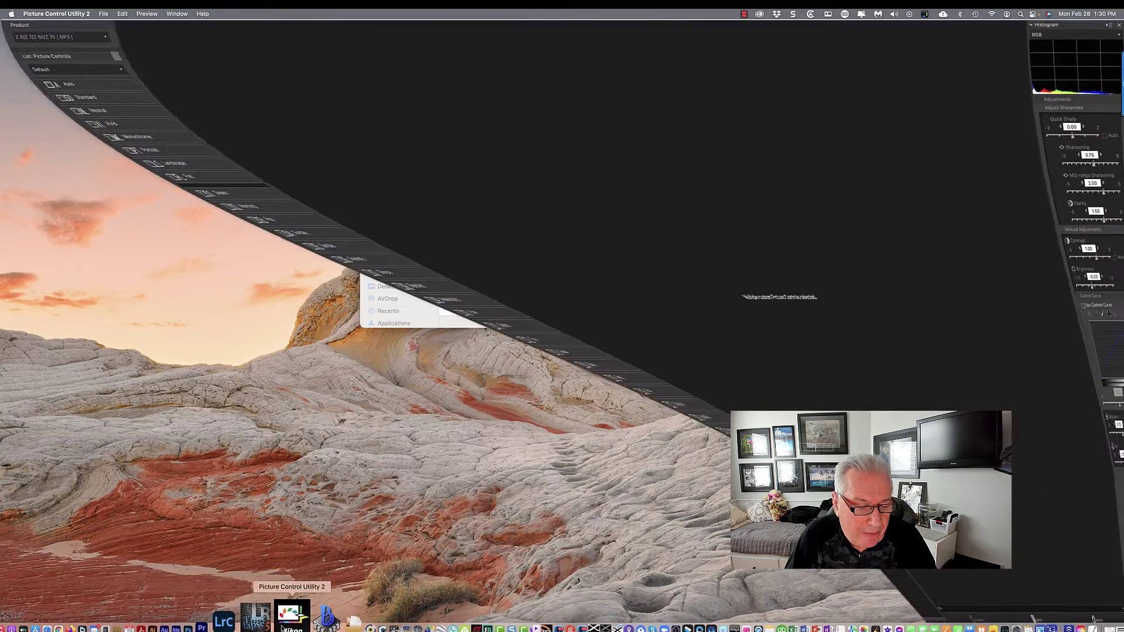